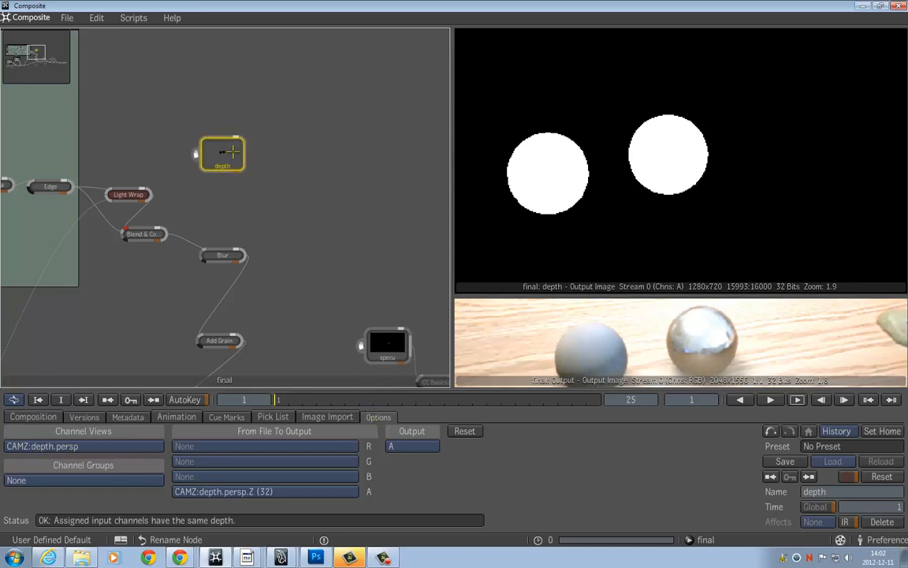
drag(233, 151, 240, 144)
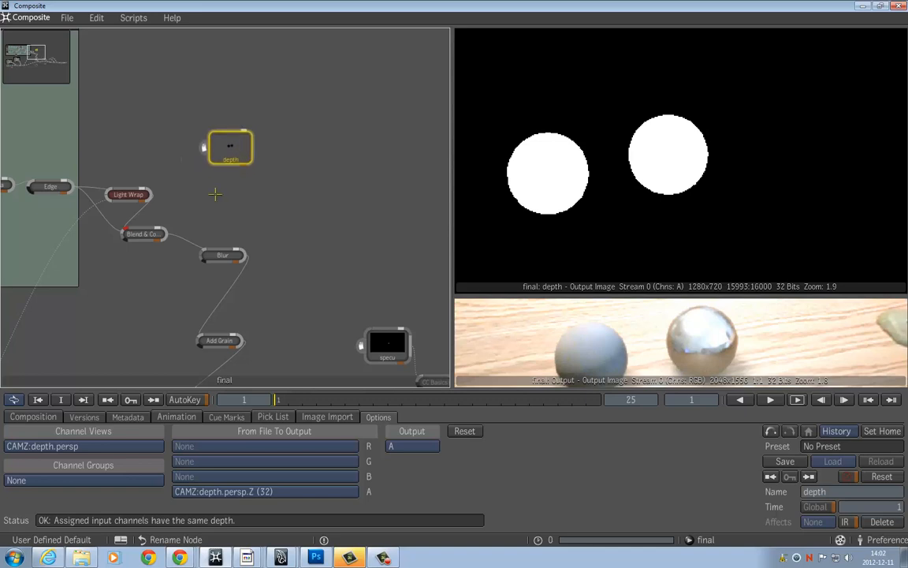
click(75, 446)
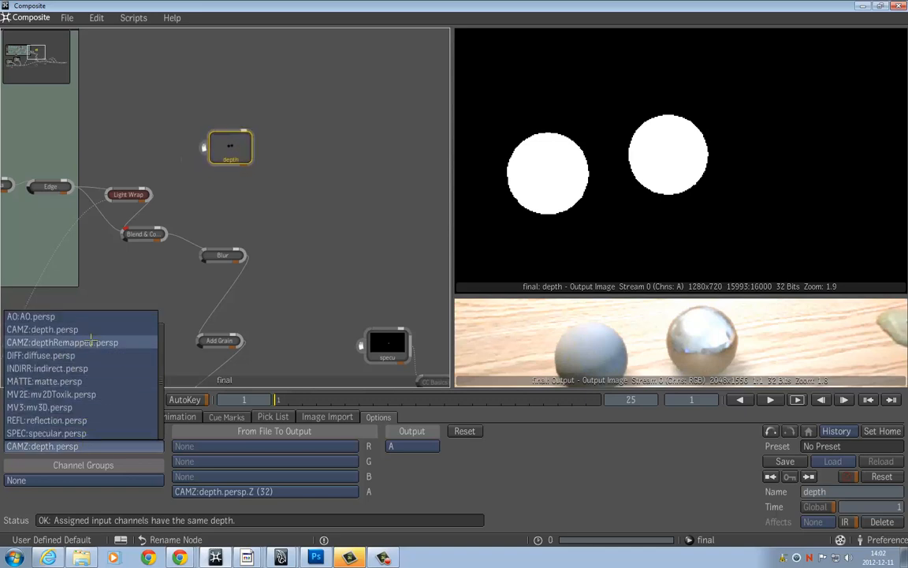
click(150, 274)
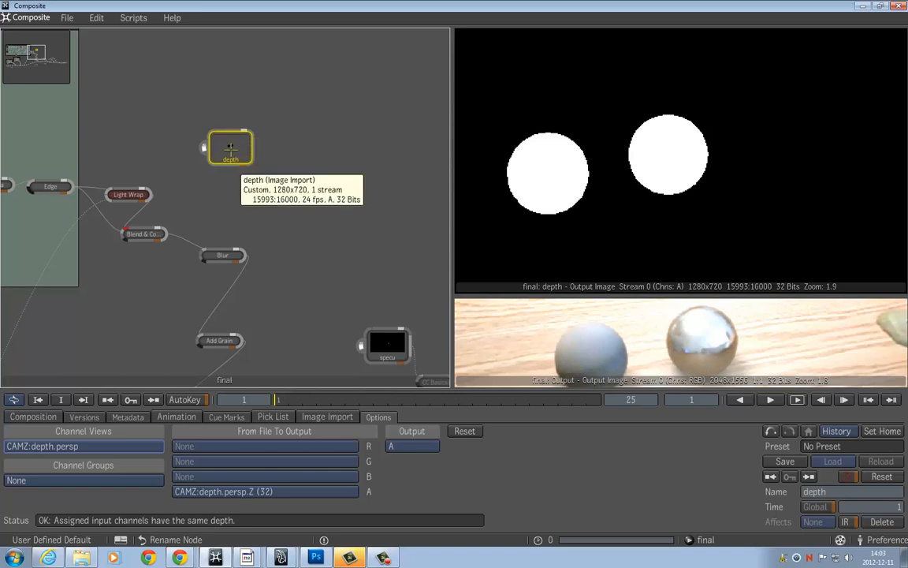
mouse_move(249, 154)
mouse_down()
mouse_move(248, 131)
mouse_move(236, 141)
mouse_up()
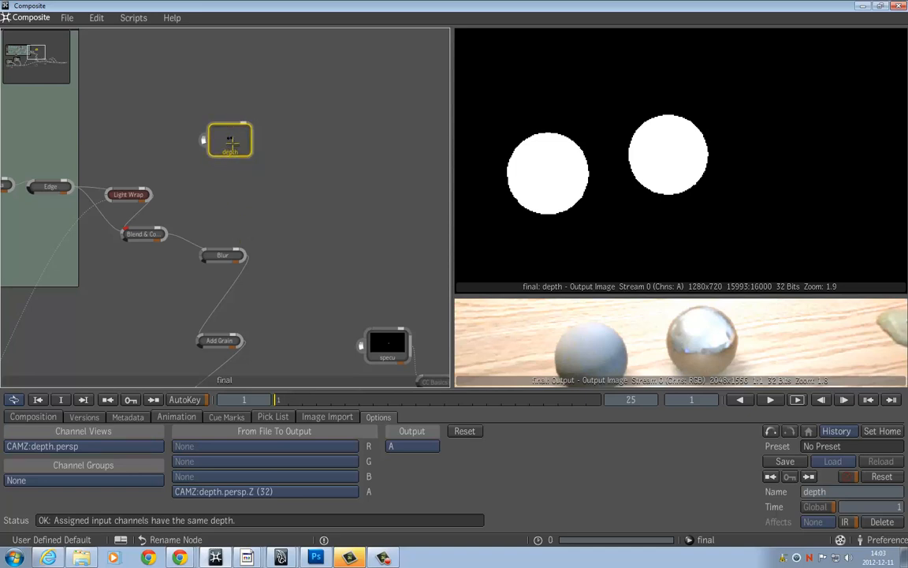
drag(230, 143, 231, 141)
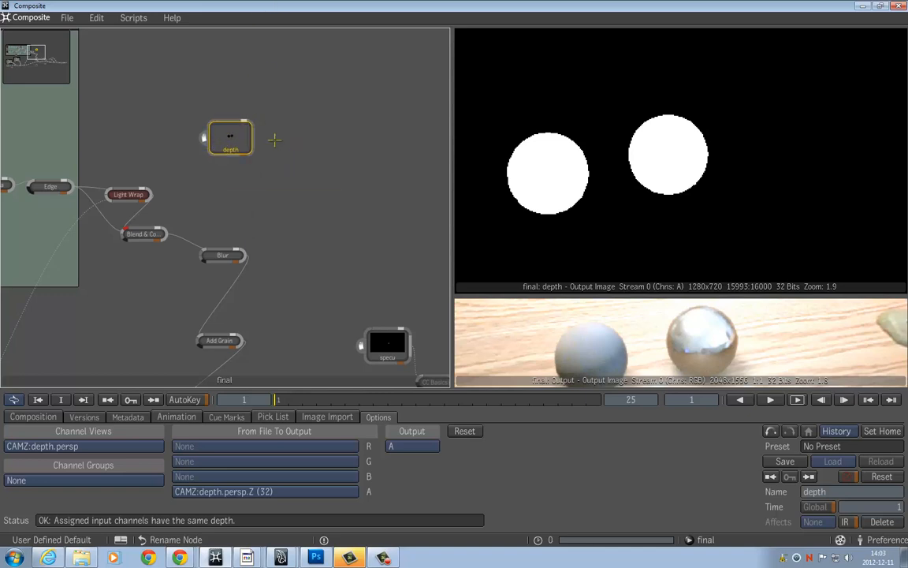
Step: Add a Rewire node from the Channel category and feed it with the depth node's output
middle_click(233, 189)
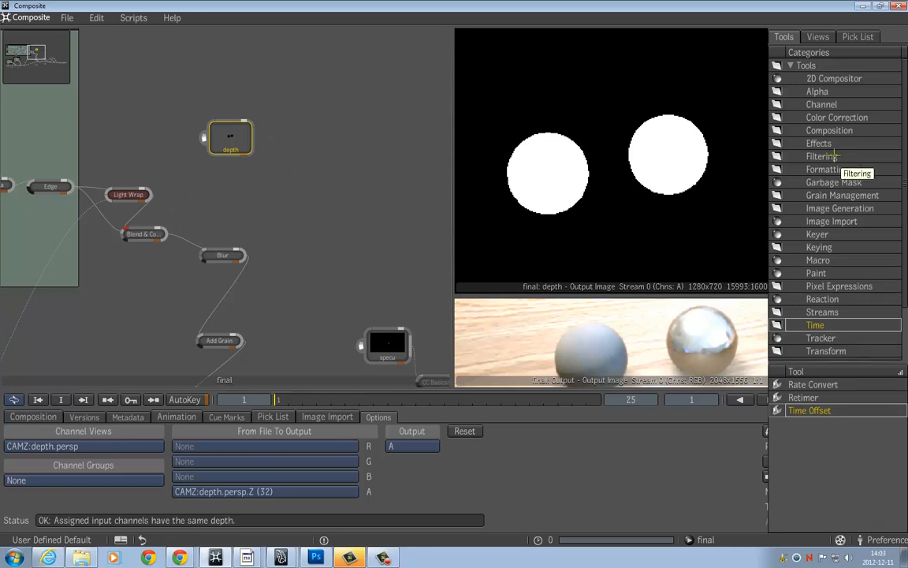
click(820, 104)
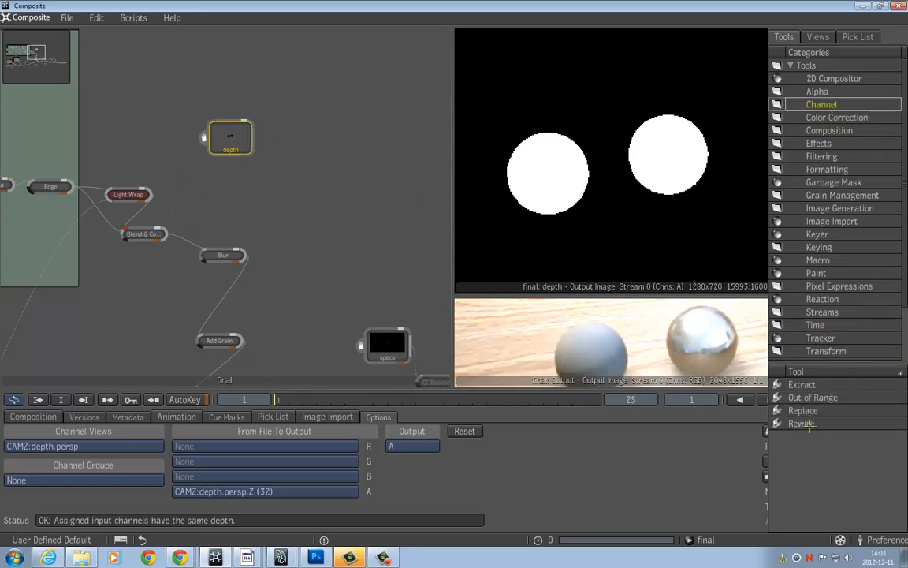
drag(801, 424, 257, 187)
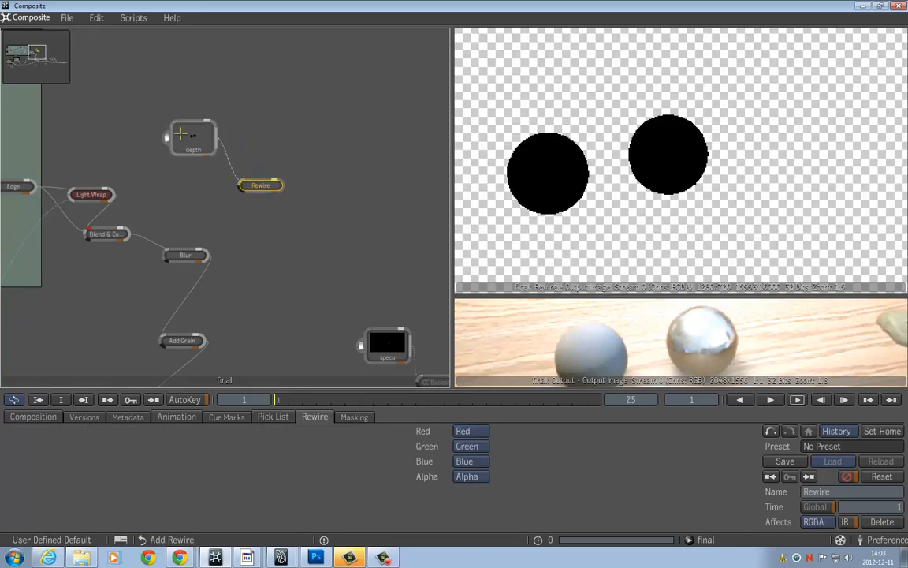
Step: Sample the depth node's pixel values across both spheres with the Color Picker
click(183, 136)
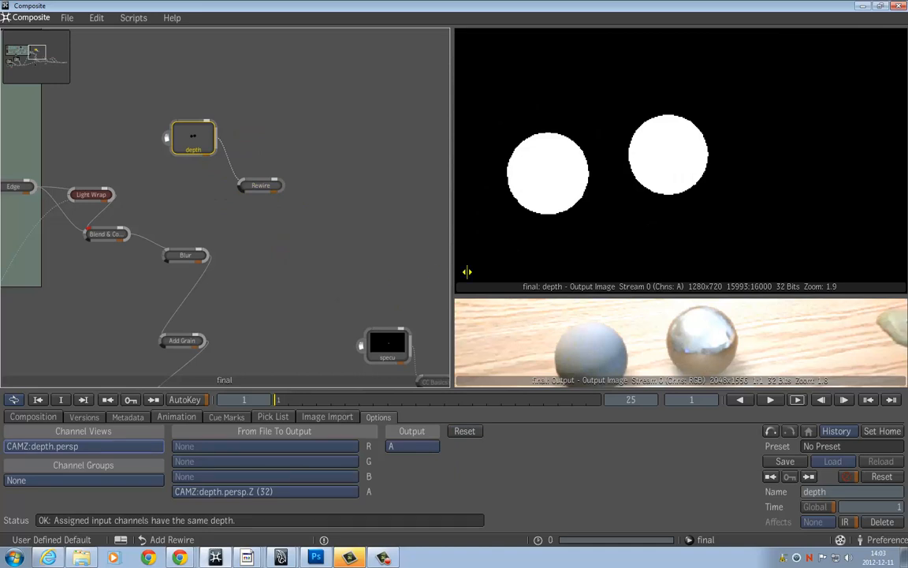
key(i)
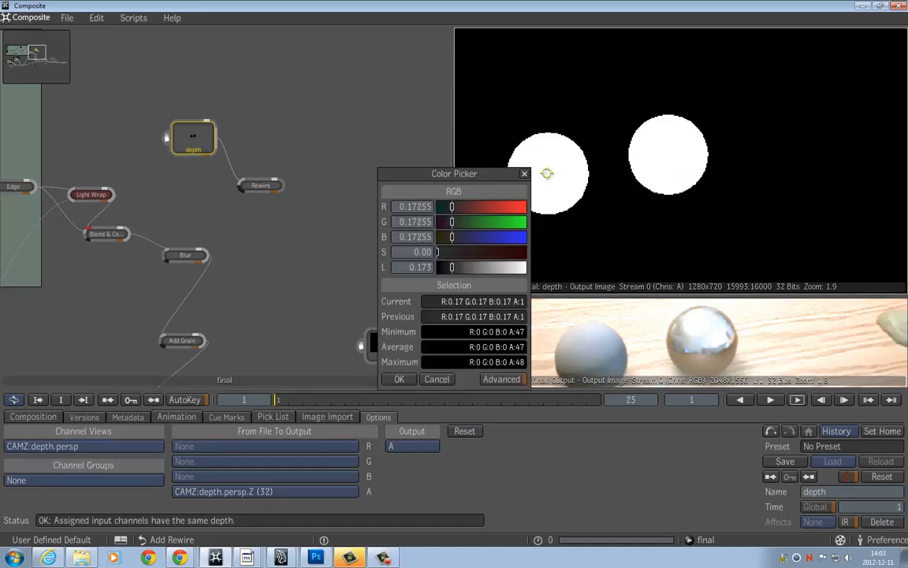
mouse_move(547, 173)
mouse_down()
mouse_move(570, 161)
mouse_move(648, 153)
mouse_move(521, 150)
mouse_move(684, 149)
mouse_move(665, 154)
mouse_move(649, 178)
mouse_up()
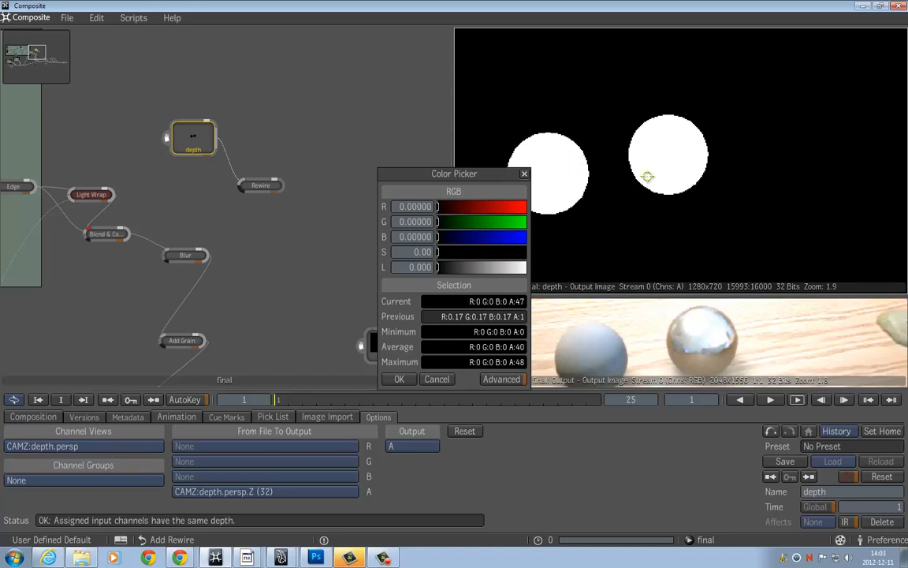
click(525, 173)
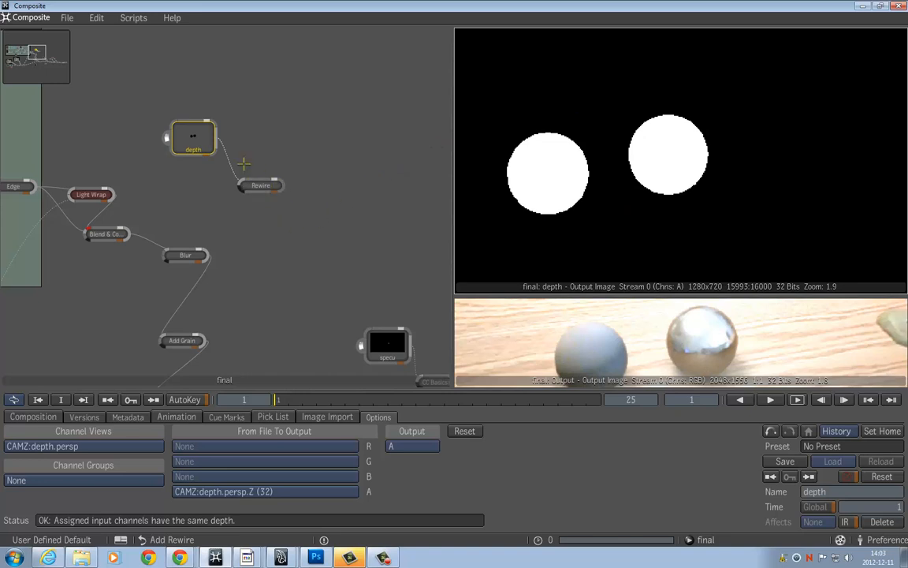
Step: Set the Rewire node's red, green and blue outputs to take the Alpha channel
drag(257, 186, 275, 182)
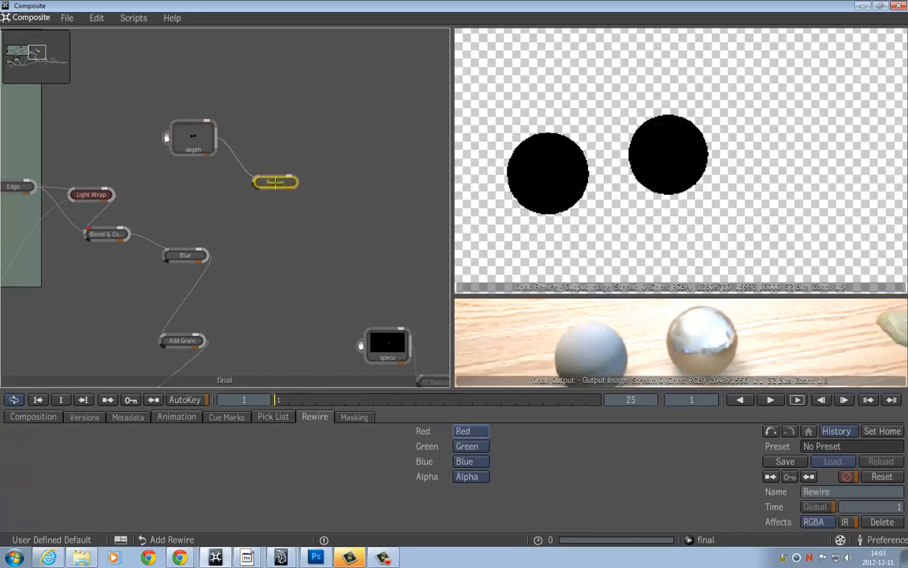
click(481, 432)
click(467, 420)
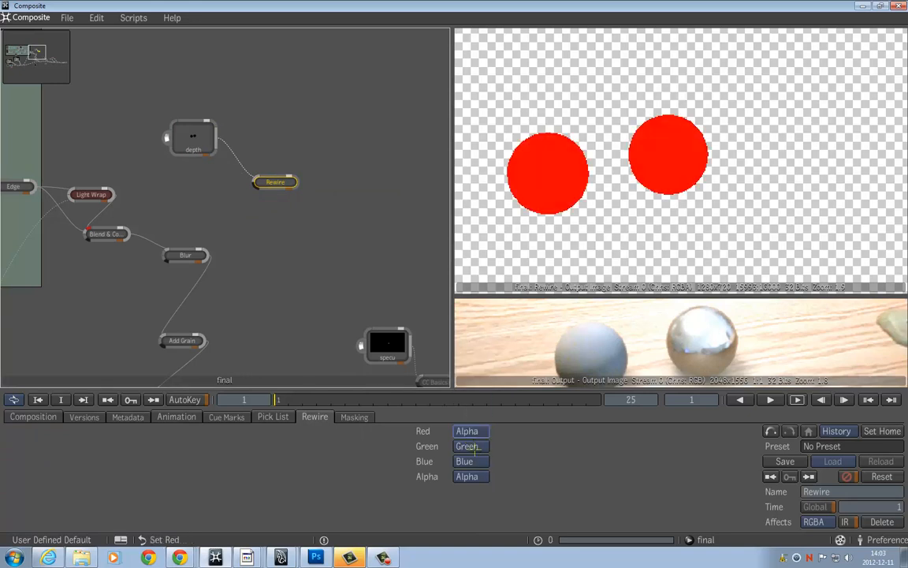
click(467, 446)
click(466, 433)
click(466, 462)
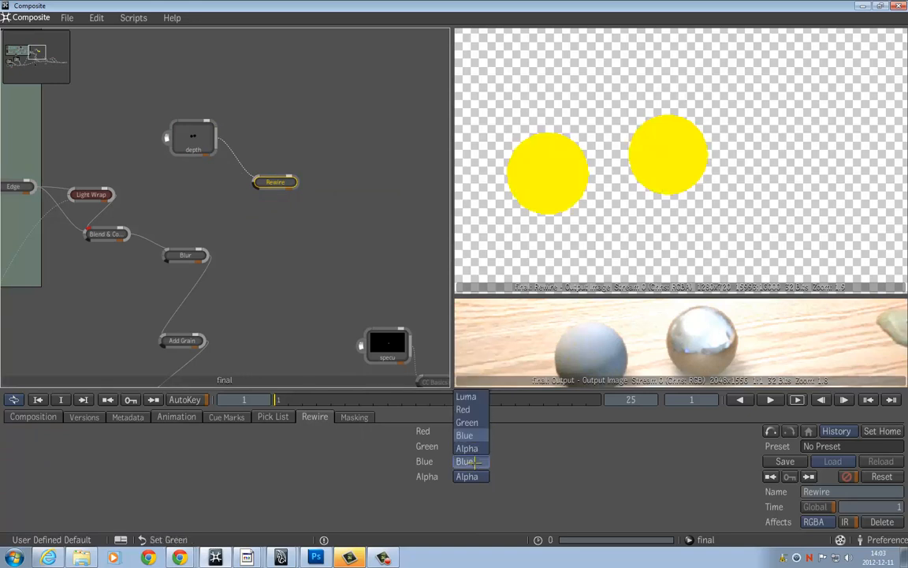
click(473, 447)
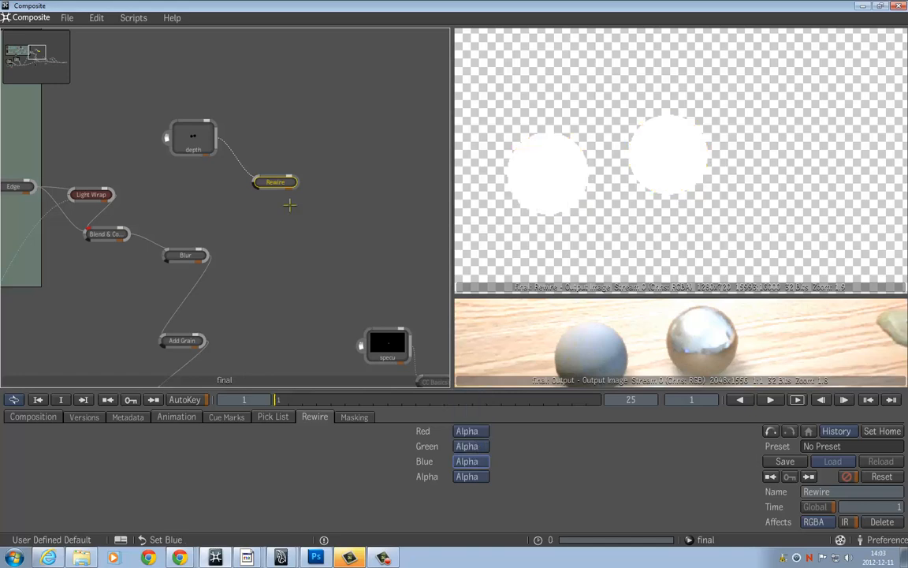
Step: Compare the depth node's output with the Rewire node's output
mouse_move(195, 142)
mouse_down()
mouse_move(179, 152)
mouse_move(188, 138)
mouse_up()
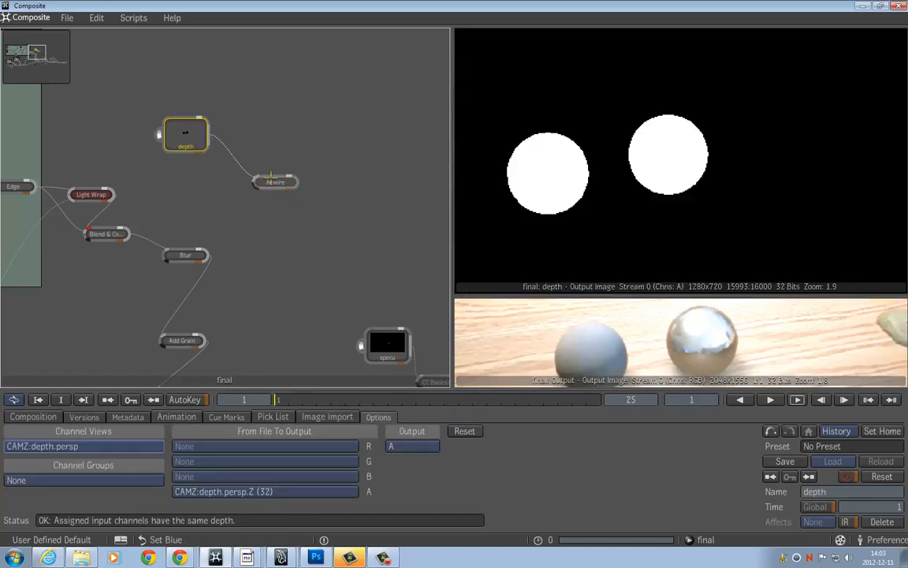
drag(274, 181, 251, 196)
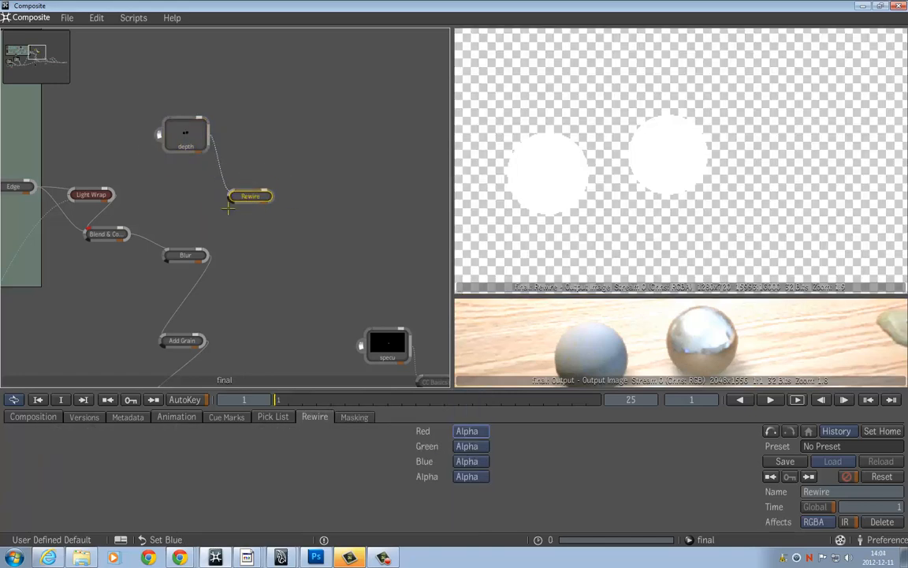
click(177, 130)
click(251, 196)
drag(251, 197, 244, 179)
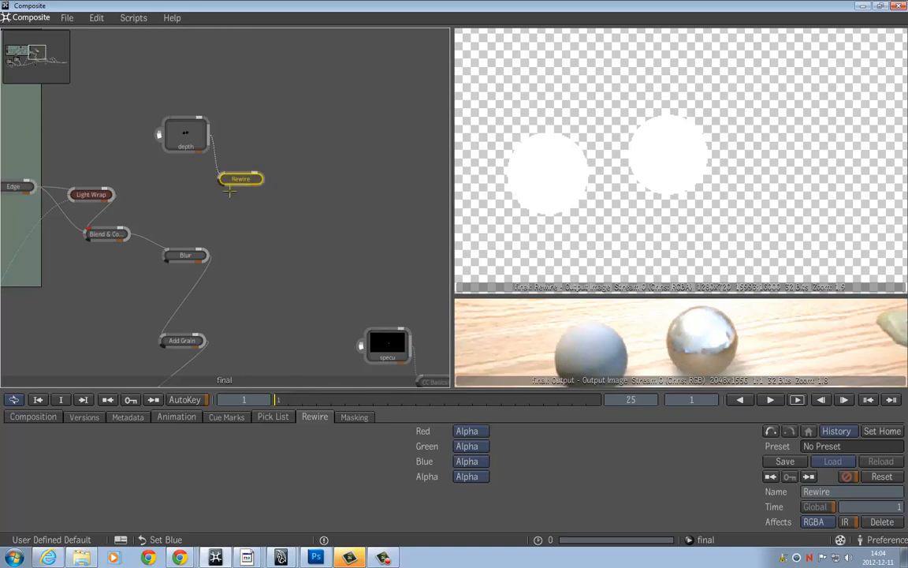
Step: Add a Remap Color node from the Color Correction category after the Rewire node
middle_click(240, 209)
click(294, 209)
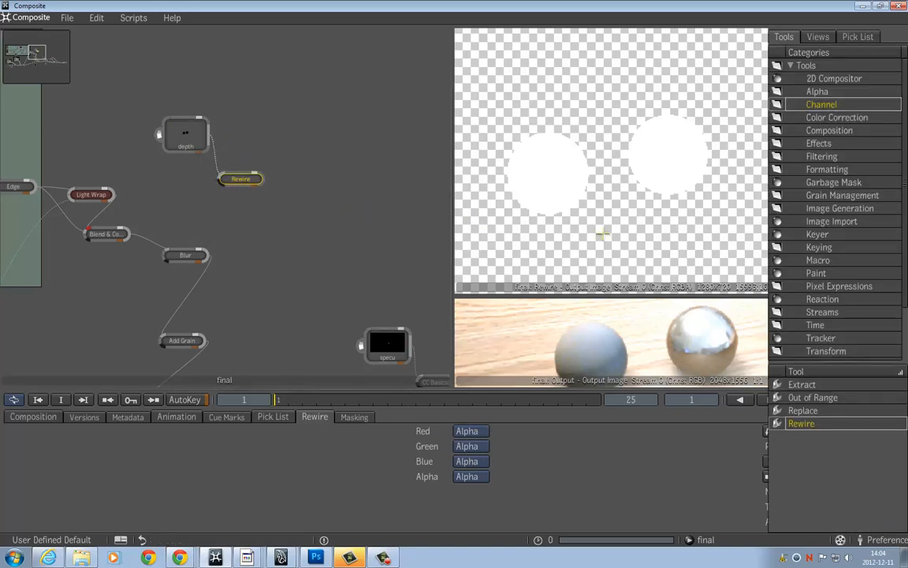
click(824, 119)
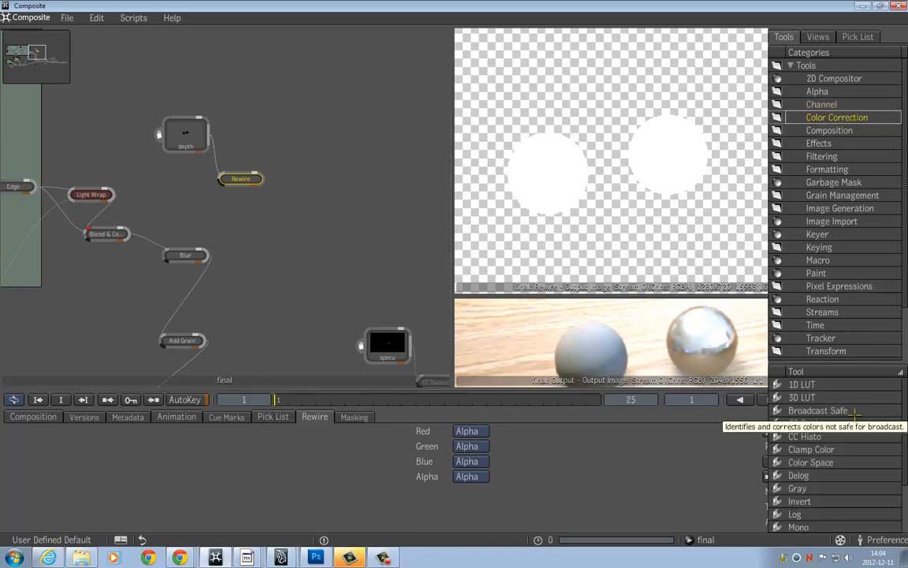
scroll(812, 442, down, 2)
drag(812, 487, 224, 235)
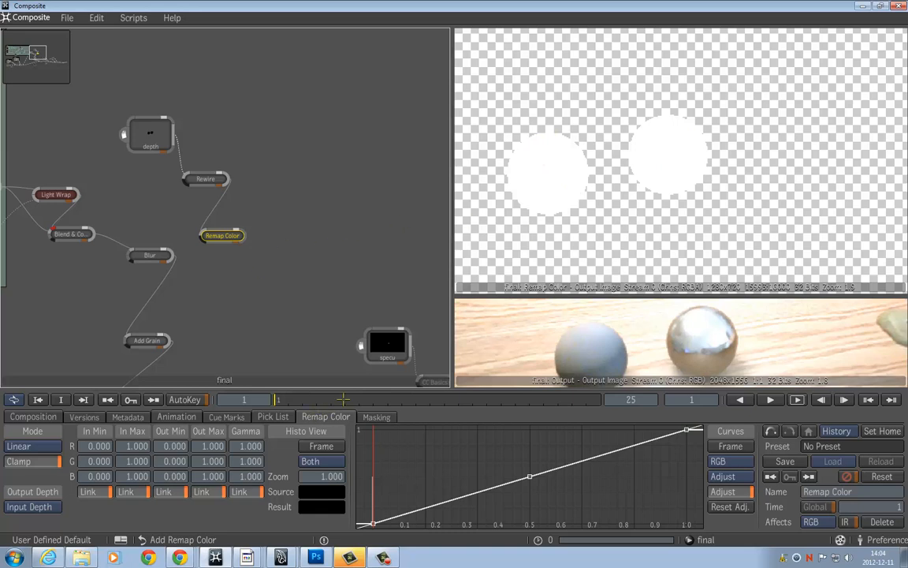
Step: Sample the Remap Color output's pixel values on both spheres with the Color Picker
key(c)
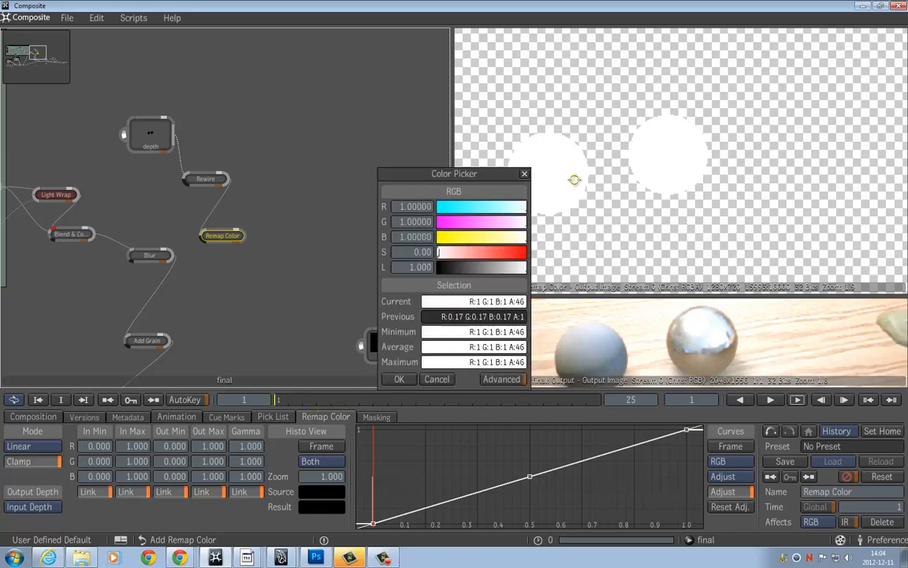
mouse_move(573, 179)
mouse_down()
mouse_move(570, 138)
mouse_move(563, 189)
mouse_move(551, 211)
mouse_move(543, 196)
mouse_move(537, 224)
mouse_move(543, 148)
mouse_move(624, 170)
mouse_move(663, 169)
mouse_move(652, 144)
mouse_move(638, 149)
mouse_up()
click(524, 173)
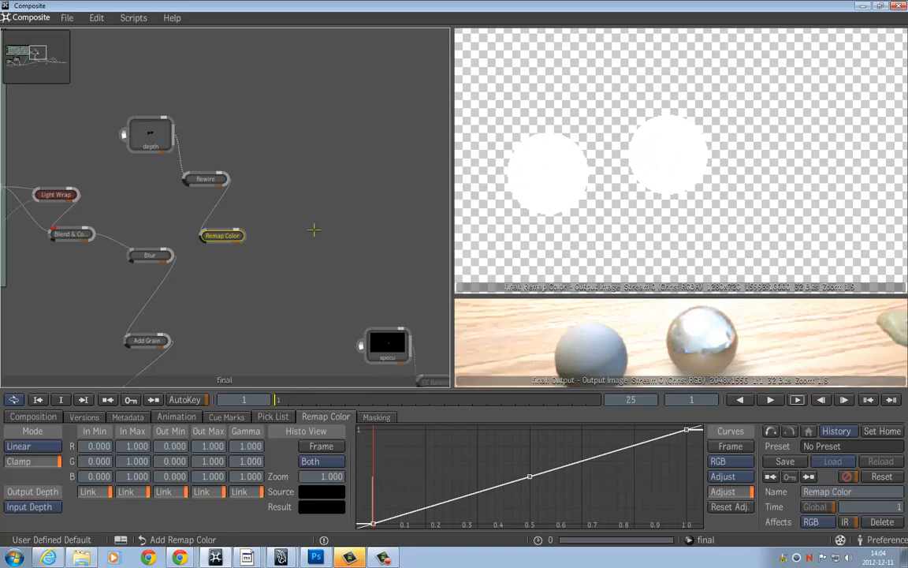
Step: Set the Remap Color node's In Min to 40 for the red, green and blue channels
click(99, 446)
text(40)
key(Return)
click(108, 462)
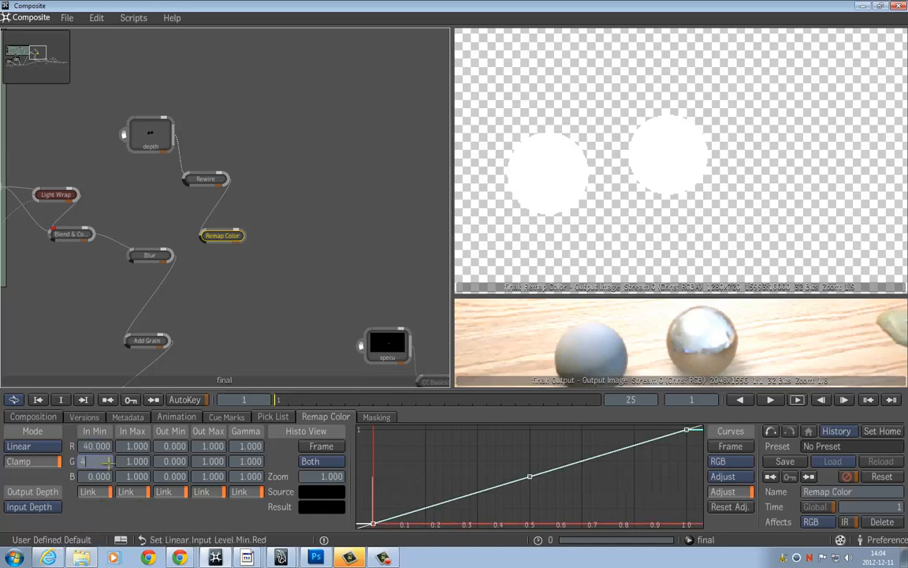
text(40)
key(Return)
click(105, 477)
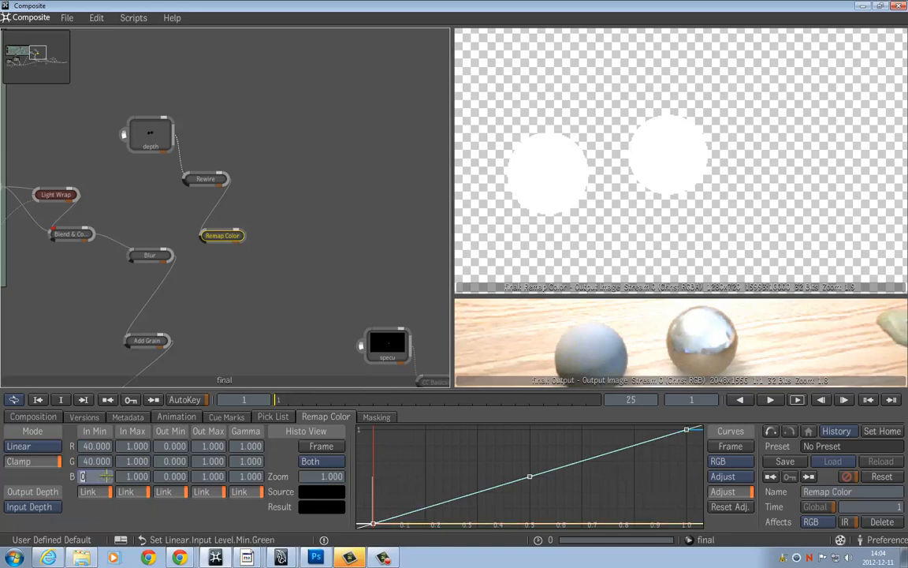
text(40)
key(Return)
Step: Set the Remap Color node's In Max to 50 for the red, green and blue channels
click(145, 446)
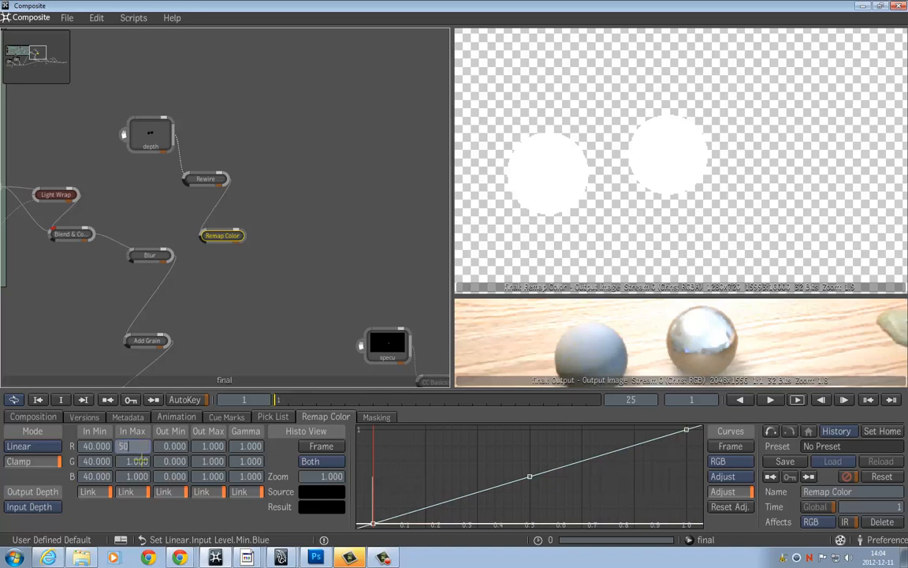
key(Return)
click(141, 461)
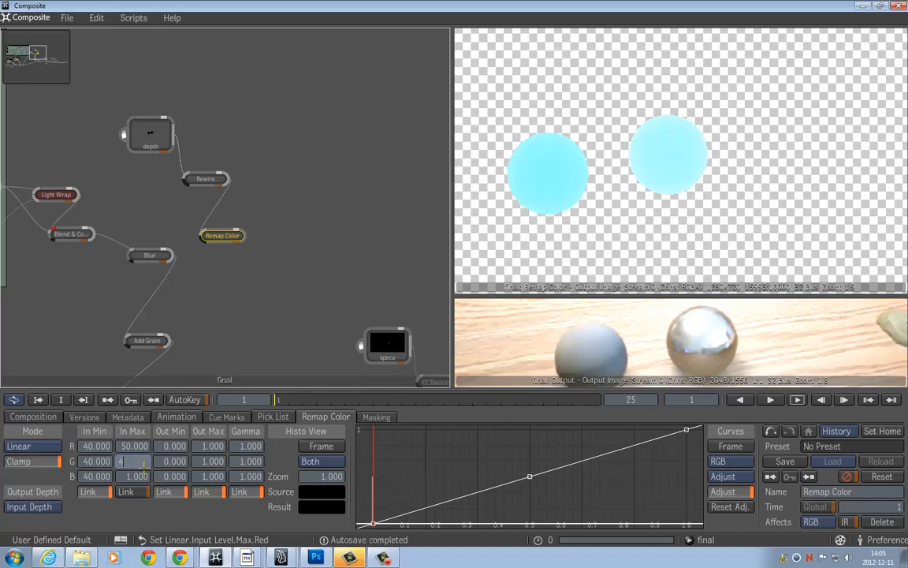
text(50)
click(145, 476)
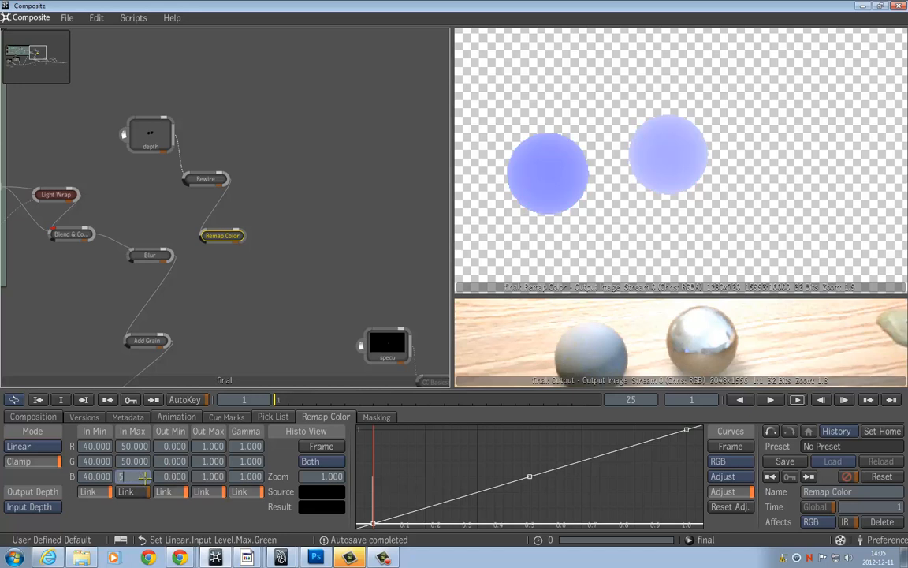
key(Return)
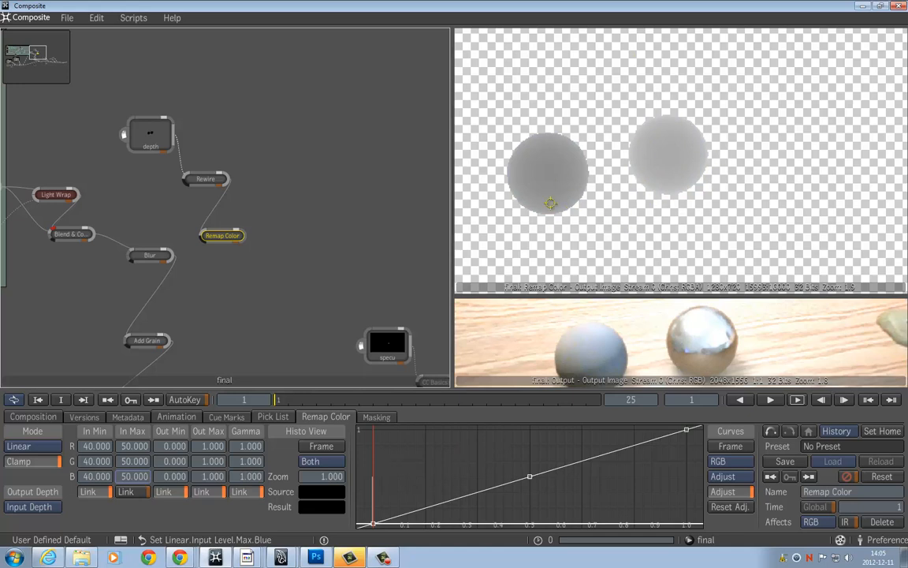
Step: Compare the outputs of the depth, Rewire and Remap Color nodes in turn
click(150, 135)
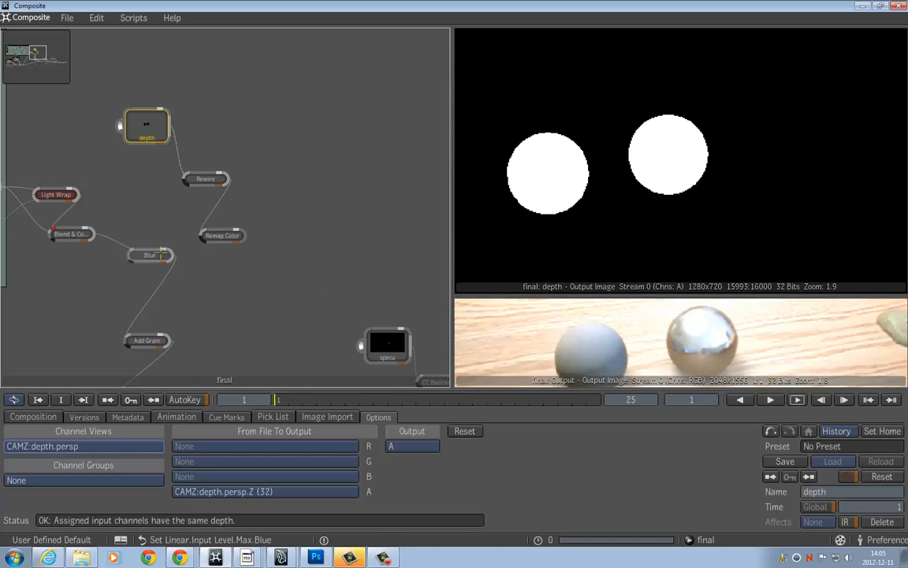
click(204, 179)
click(219, 235)
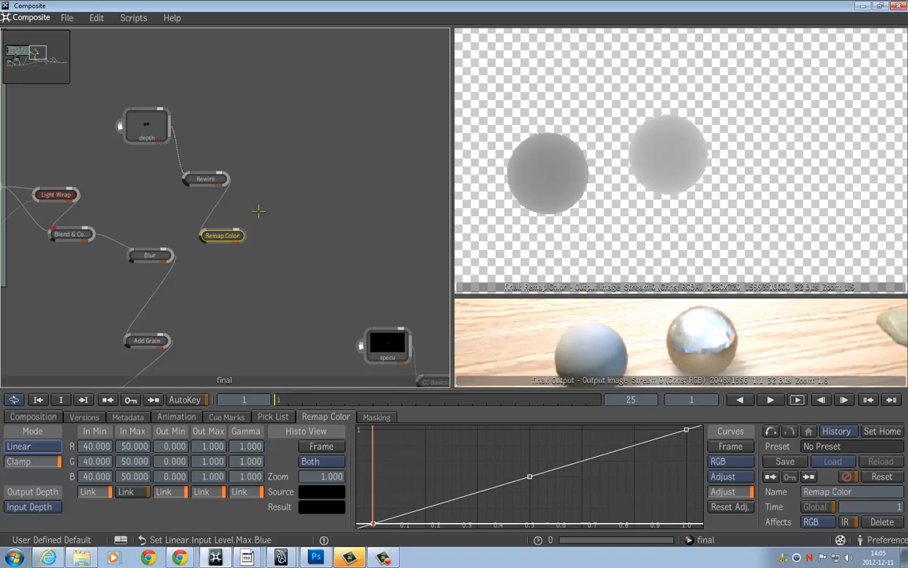
Step: Move the Rewire and Remap Color nodes closer to the Blur node and connect Remap Color to its Modulation Image input
drag(205, 179, 175, 190)
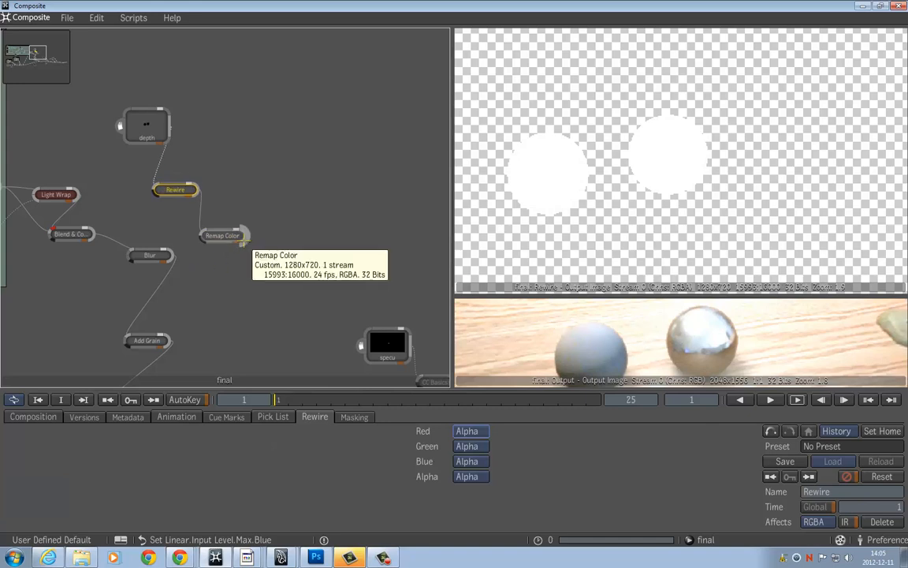
drag(243, 238, 249, 221)
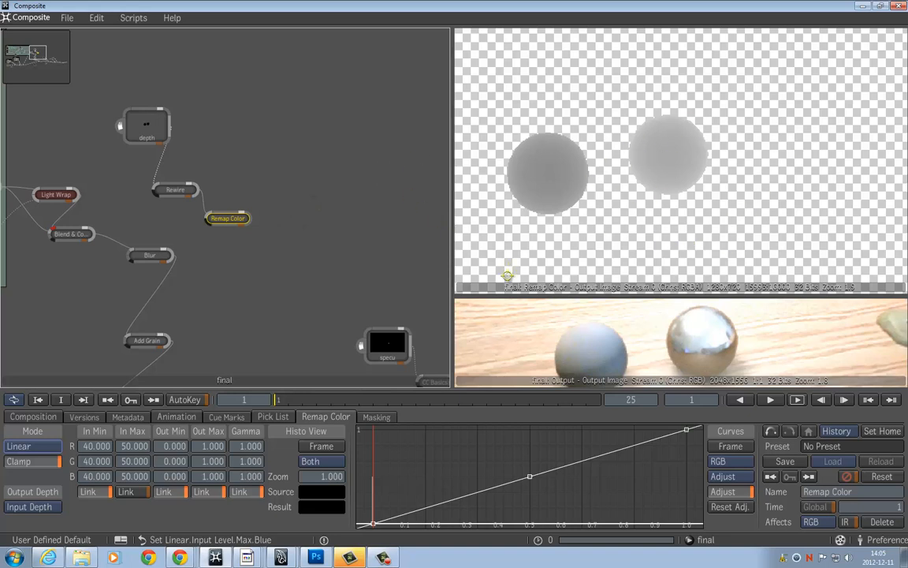
mouse_move(248, 218)
drag(248, 218, 126, 251)
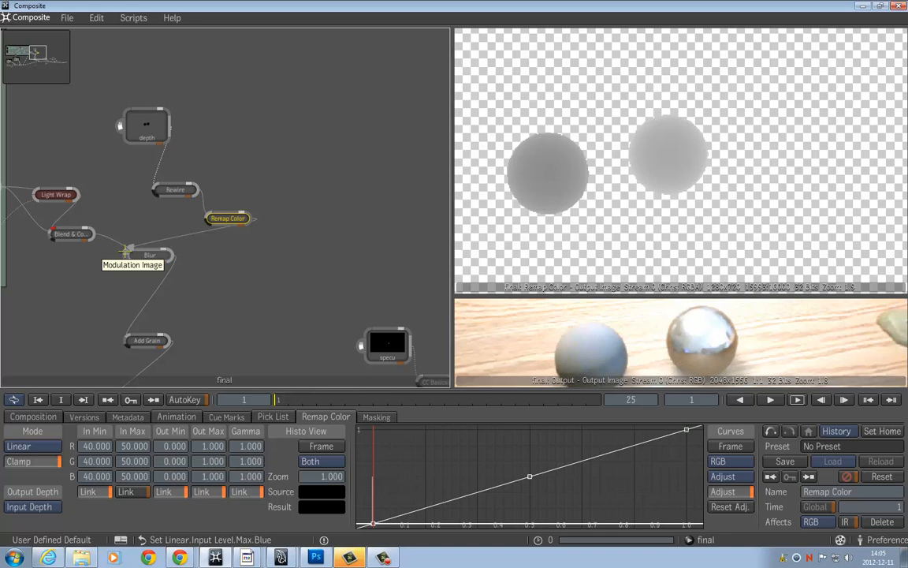
Step: Complete the Remap Color connection to the Blur node's Modulation Image input and set the linked X and Y modulation radii to 3.9
drag(126, 251, 128, 251)
click(150, 255)
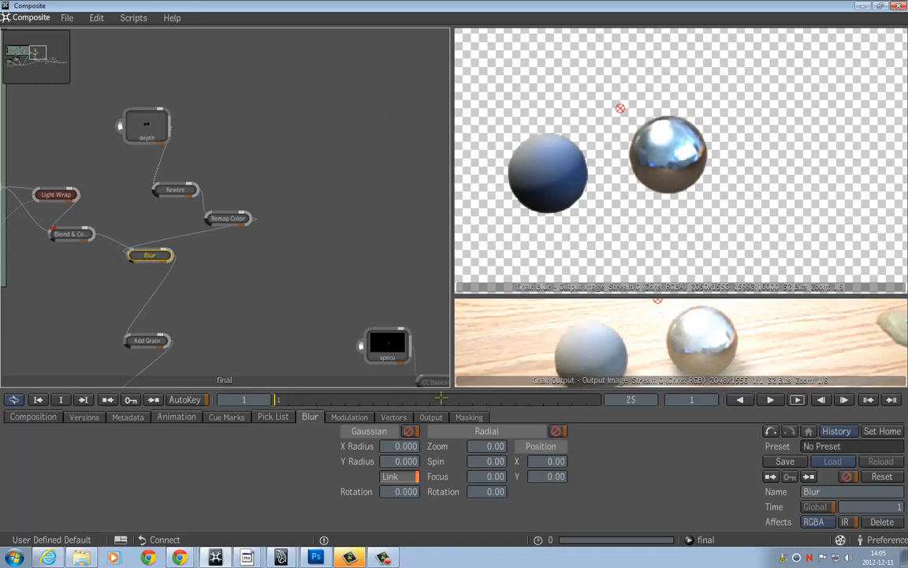
click(349, 417)
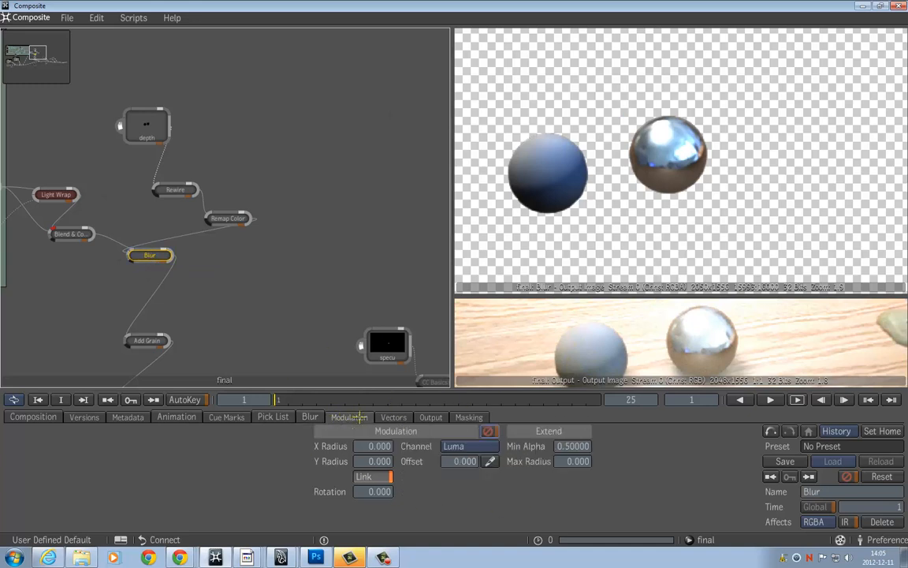
mouse_move(371, 446)
mouse_down()
mouse_move(404, 445)
mouse_move(368, 446)
mouse_move(387, 446)
mouse_up()
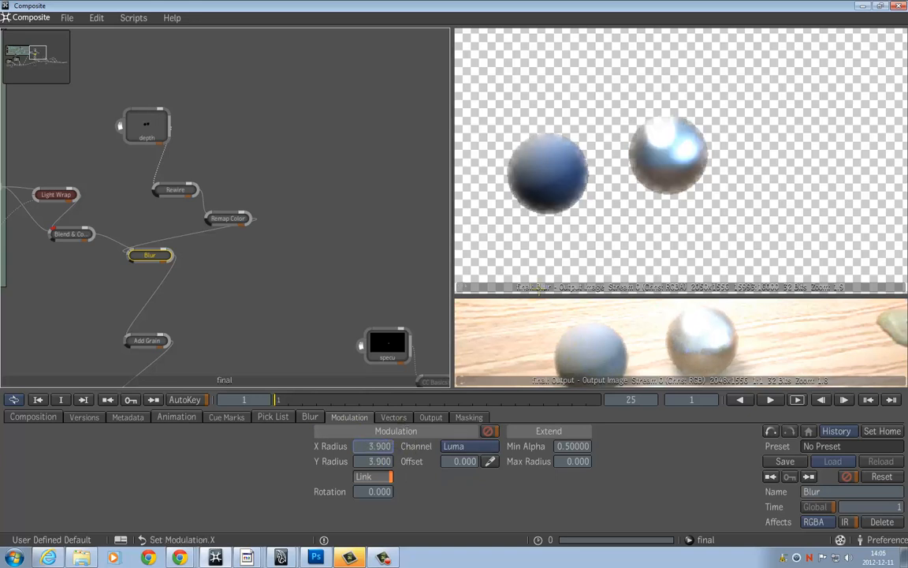
Step: Set the Blur node's modulation Extend values to a Min Alpha of 0 and a Max Radius of 6.8
scroll(583, 221, up, 4)
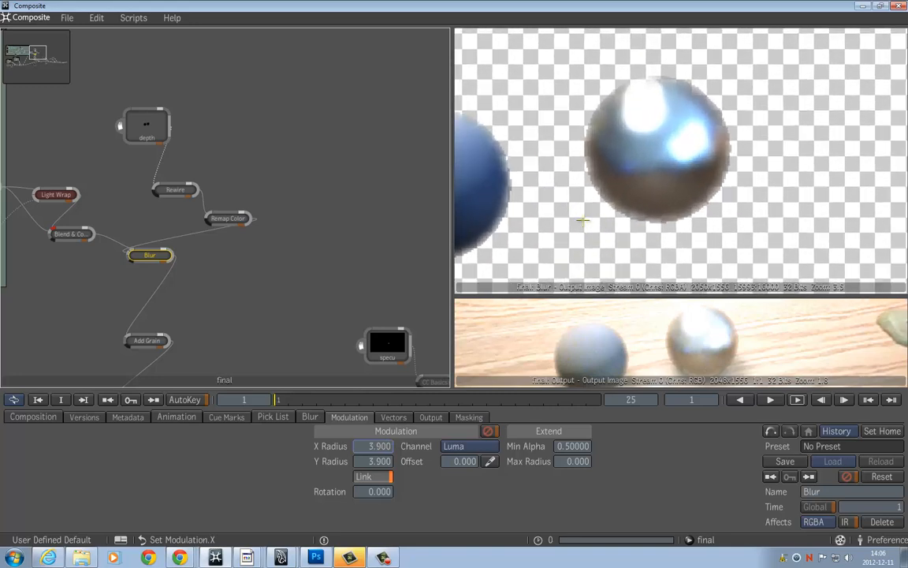
middle_drag(570, 226, 668, 185)
scroll(635, 206, up, 1)
drag(584, 208, 616, 197)
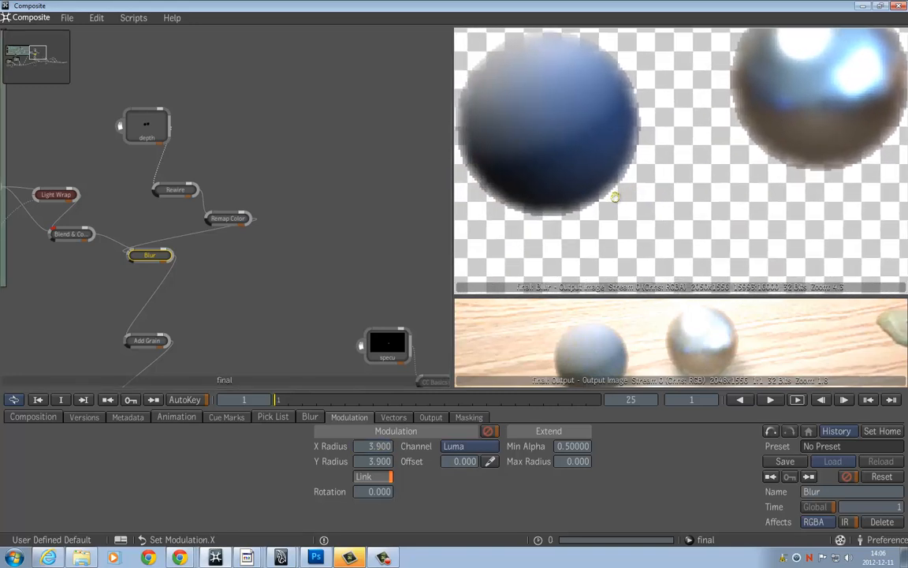
drag(538, 173, 595, 208)
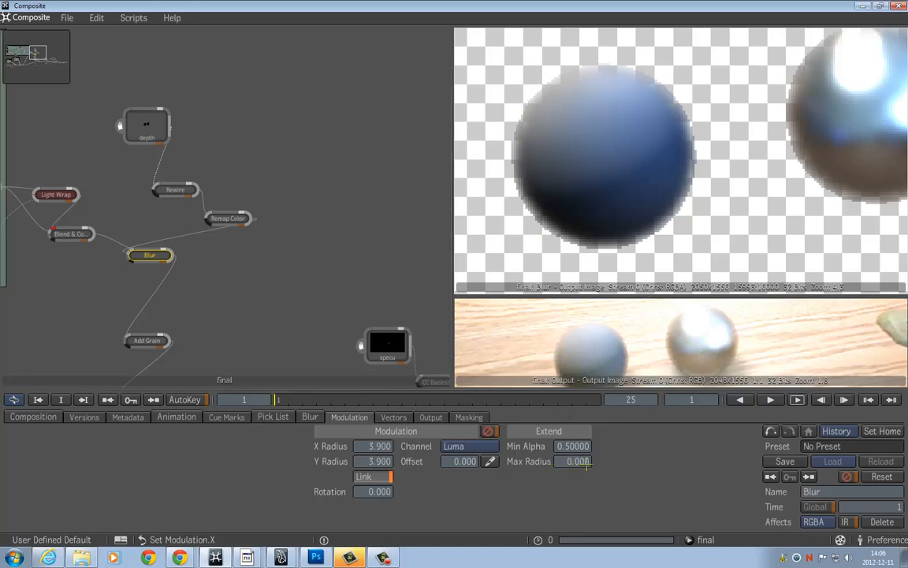
mouse_move(566, 464)
mouse_down()
mouse_move(645, 458)
mouse_move(529, 468)
mouse_move(593, 463)
mouse_move(560, 466)
mouse_move(583, 466)
mouse_move(592, 446)
mouse_move(574, 446)
mouse_up()
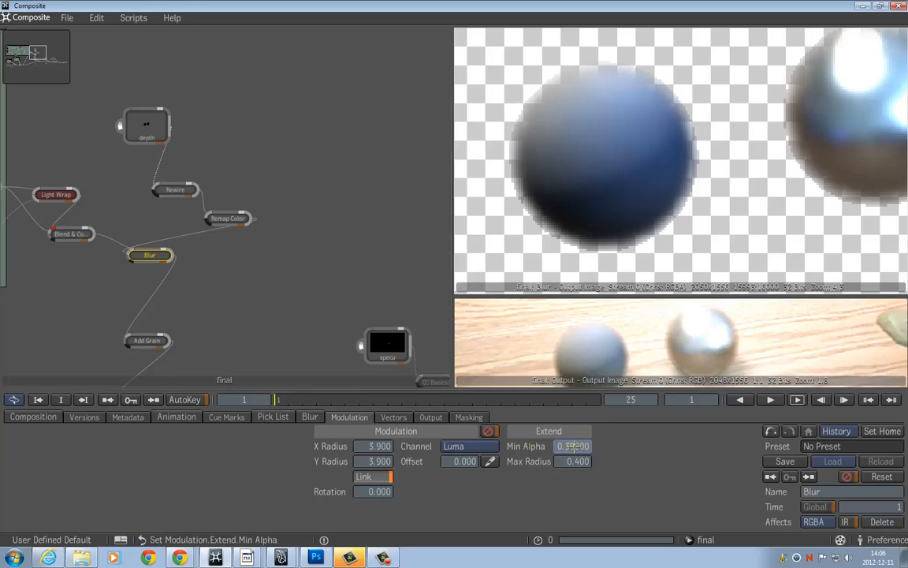
drag(514, 446, 488, 458)
drag(578, 463, 614, 461)
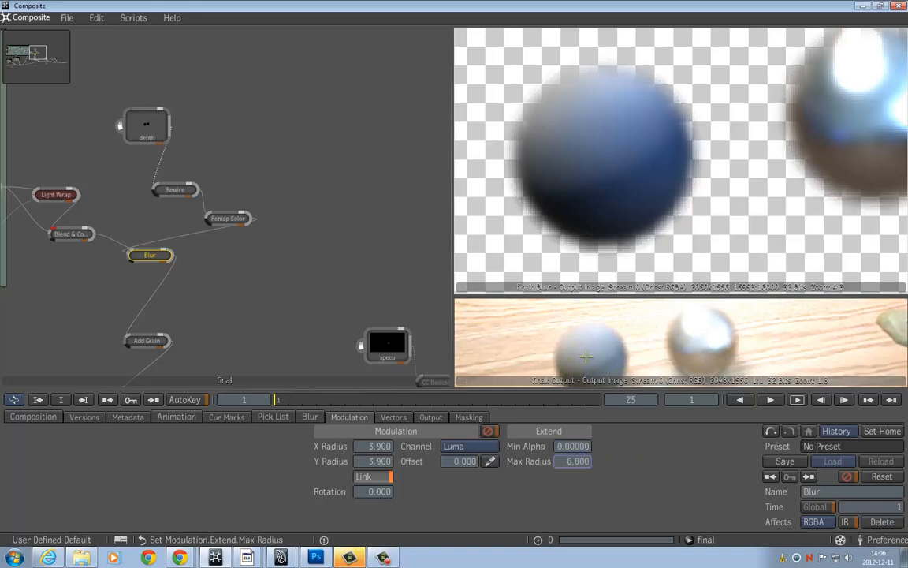
Step: Check the blurred spheres in the final output and set the Blur node's linked X and Y modulation radii to 1.5
middle_drag(785, 196, 744, 222)
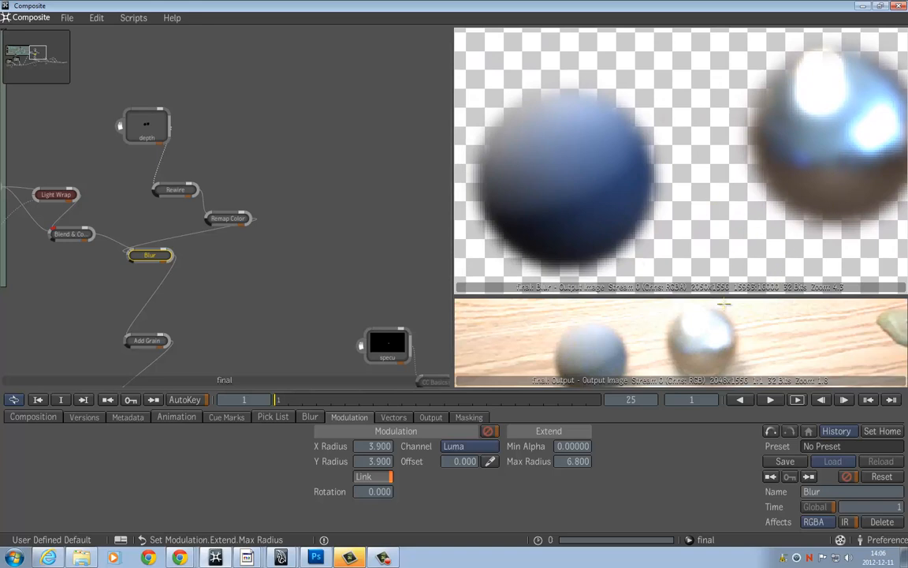
scroll(745, 336, down, 4)
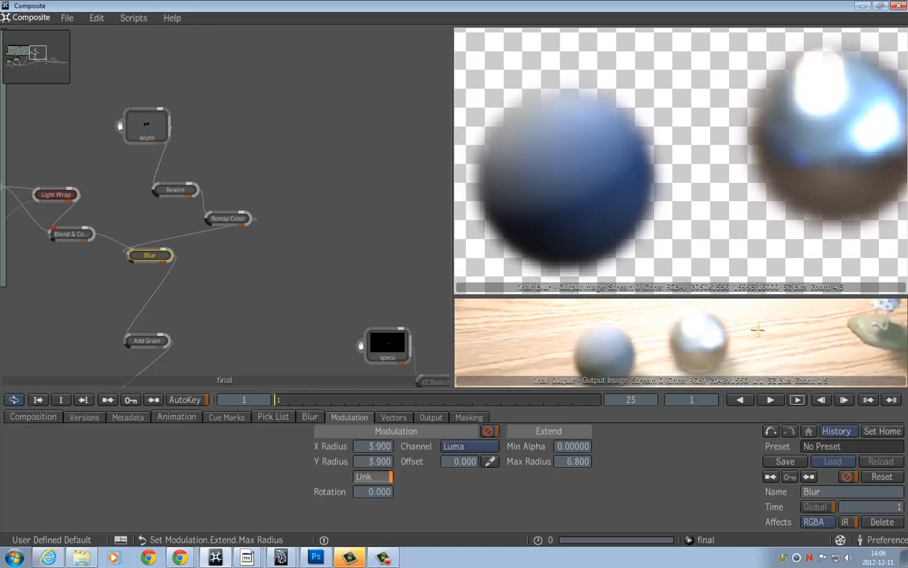
scroll(753, 331, down, 3)
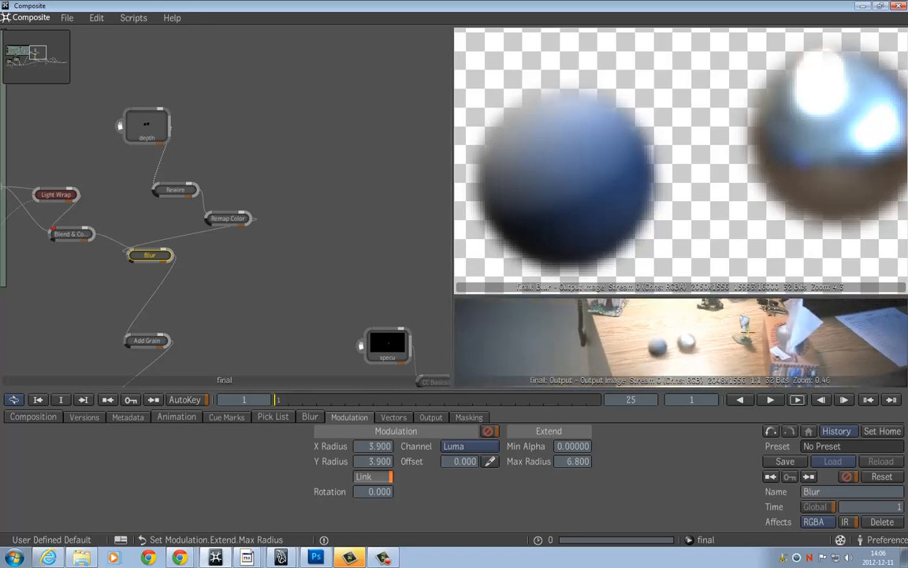
scroll(744, 337, up, 2)
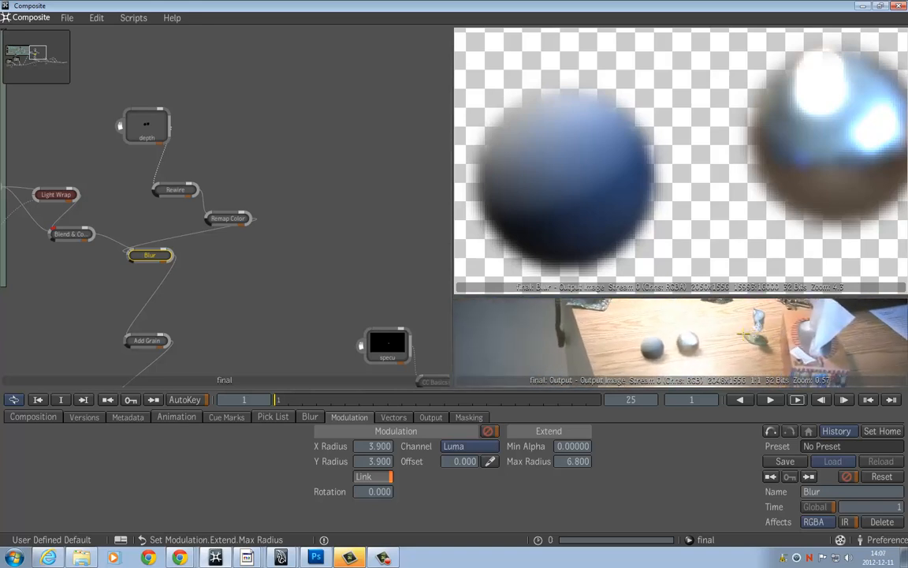
scroll(744, 336, down, 1)
click(381, 446)
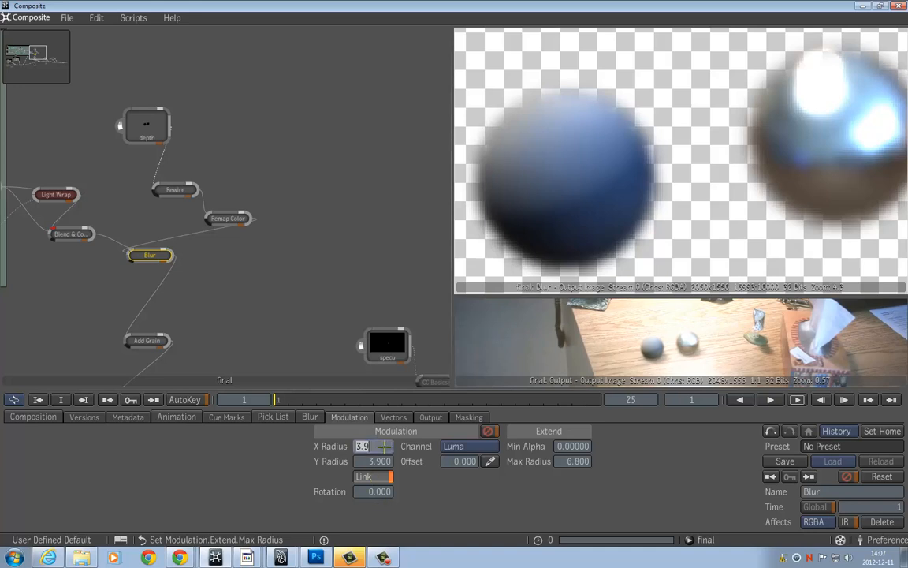
text(1.5)
key(Return)
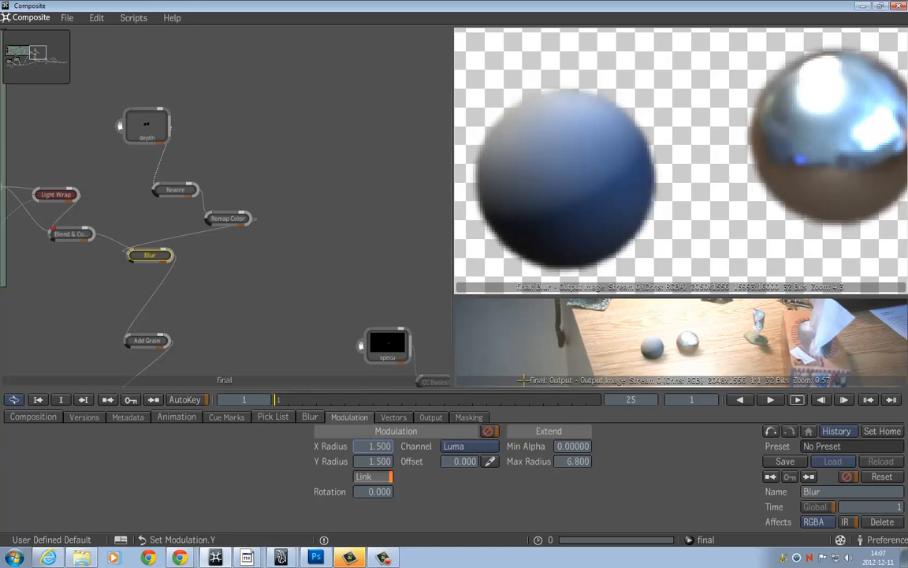
Step: Enter 2 for both the X Radius and the Y Radius of the Blur node's modulation, leaving them linked
scroll(690, 350, up, 3)
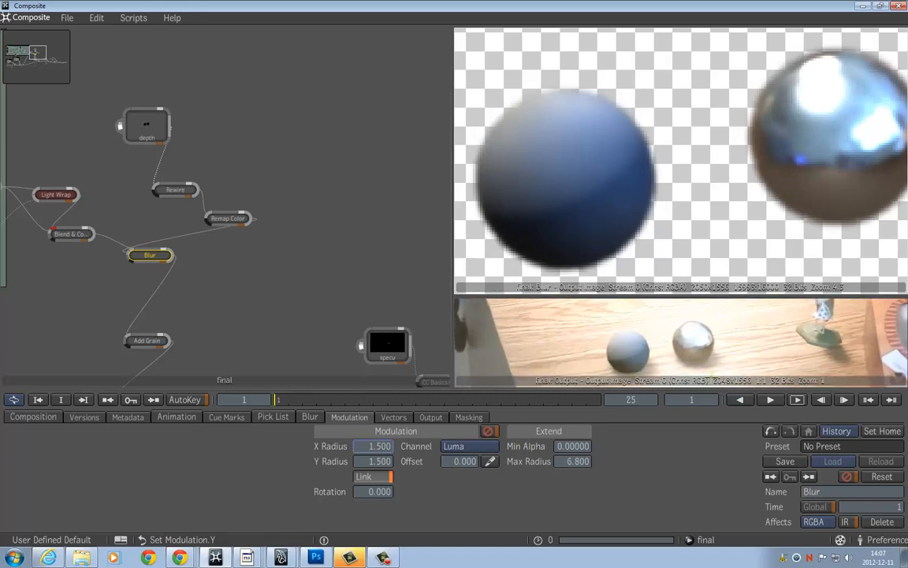
scroll(745, 345, up, 1)
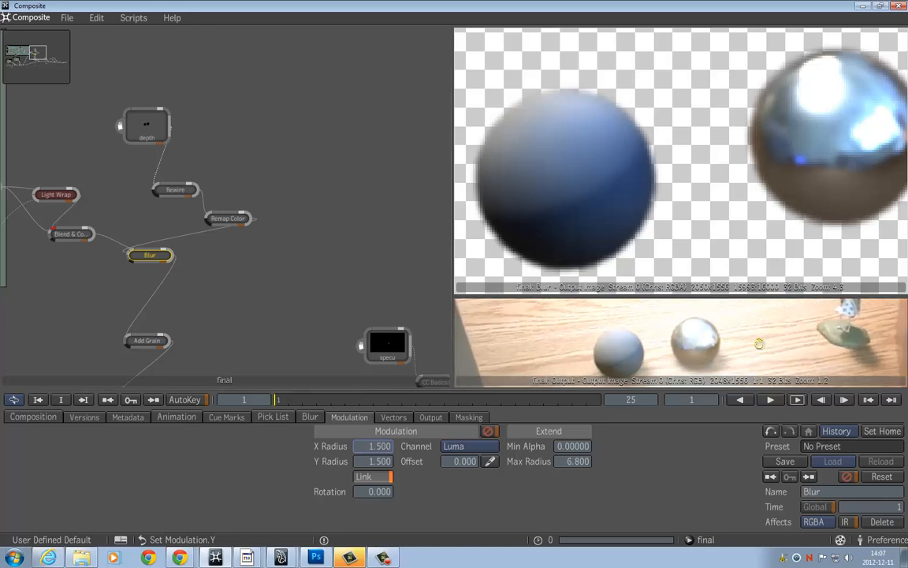
middle_drag(751, 340, 559, 372)
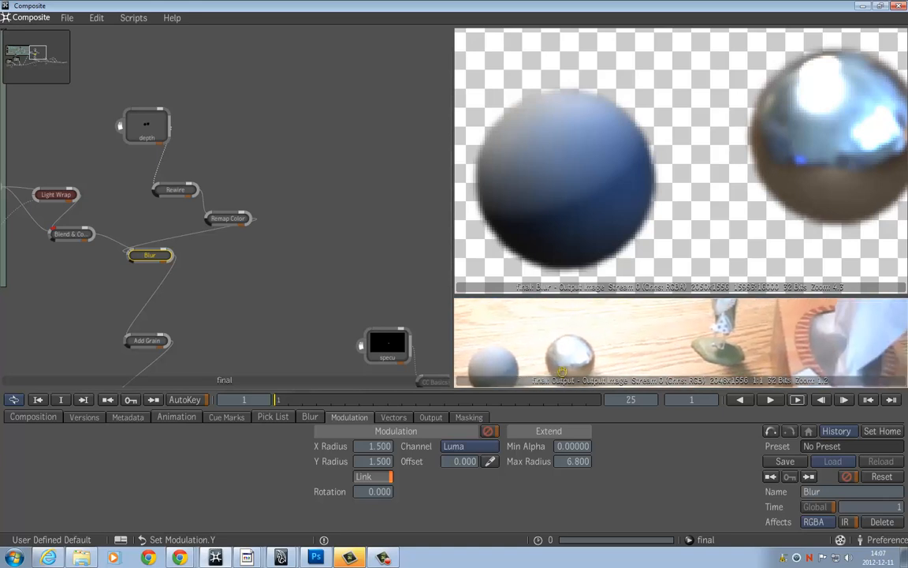
middle_drag(627, 353, 713, 332)
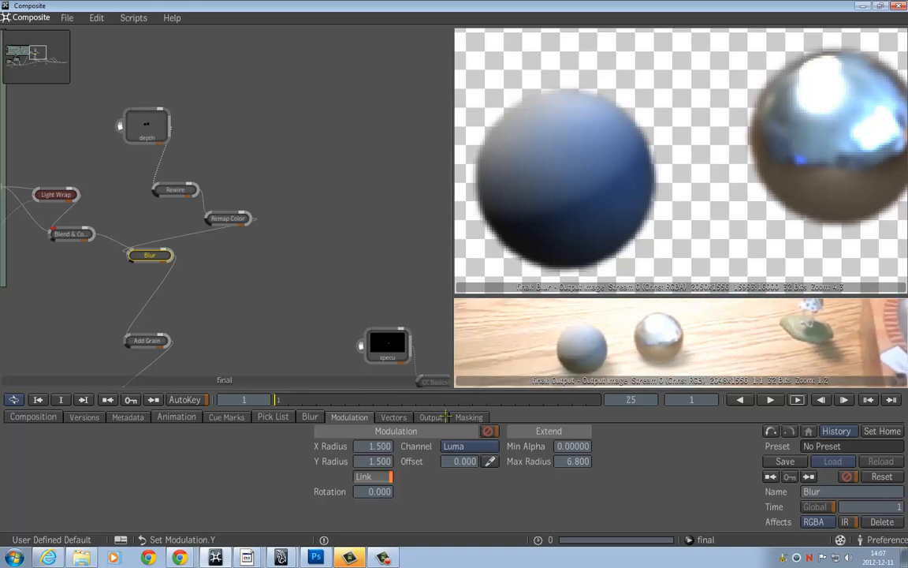
click(368, 447)
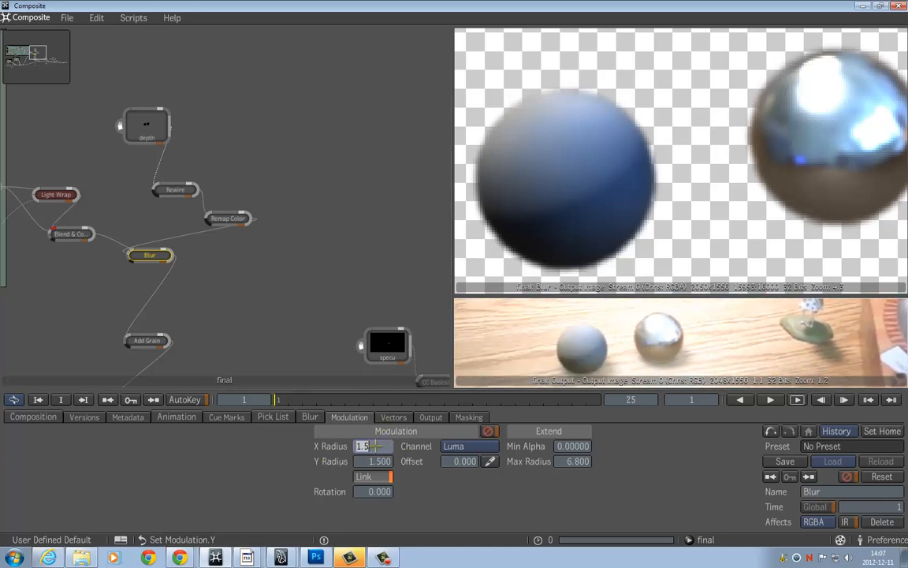
text(2)
key(Tab)
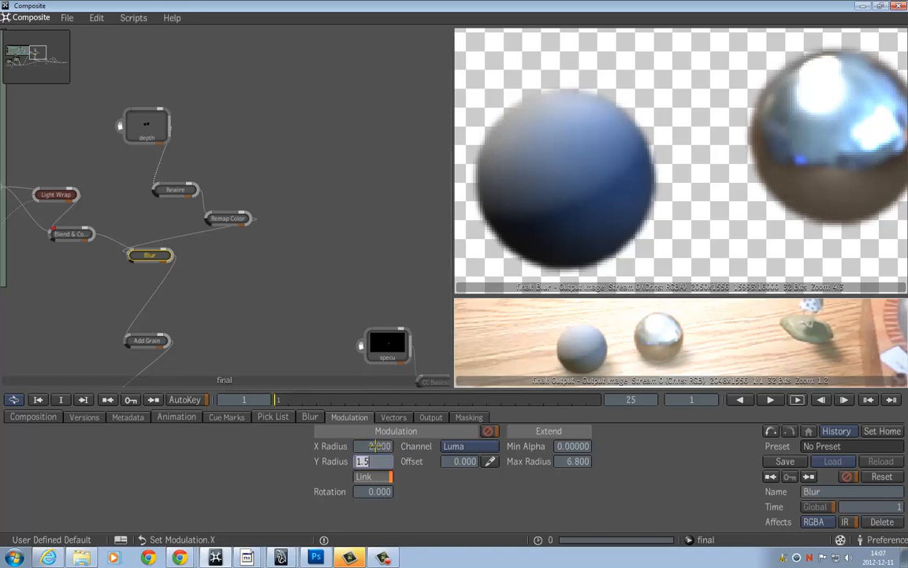
text(2)
key(Return)
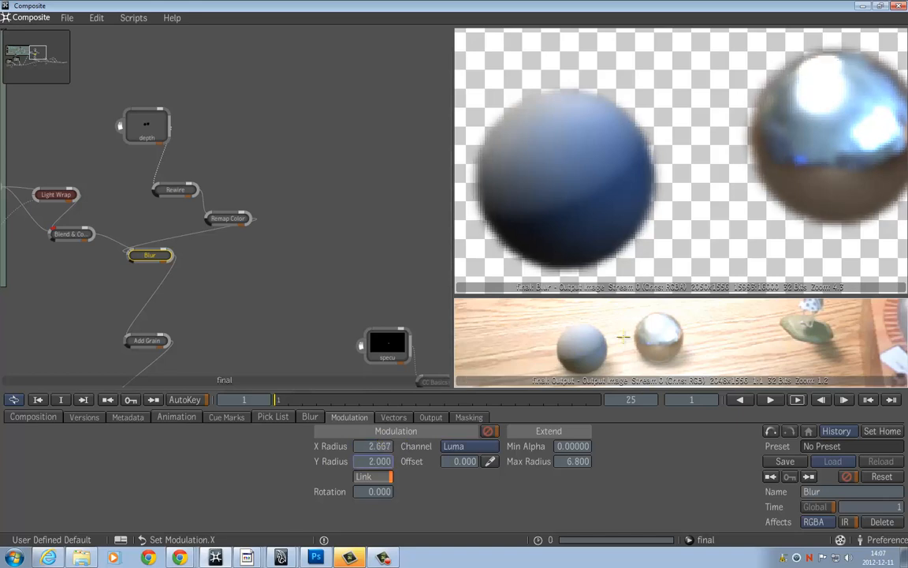
Step: Examine the blur on the two spheres in the final output at several magnifications, enlarging the output viewer
scroll(644, 340, down, 4)
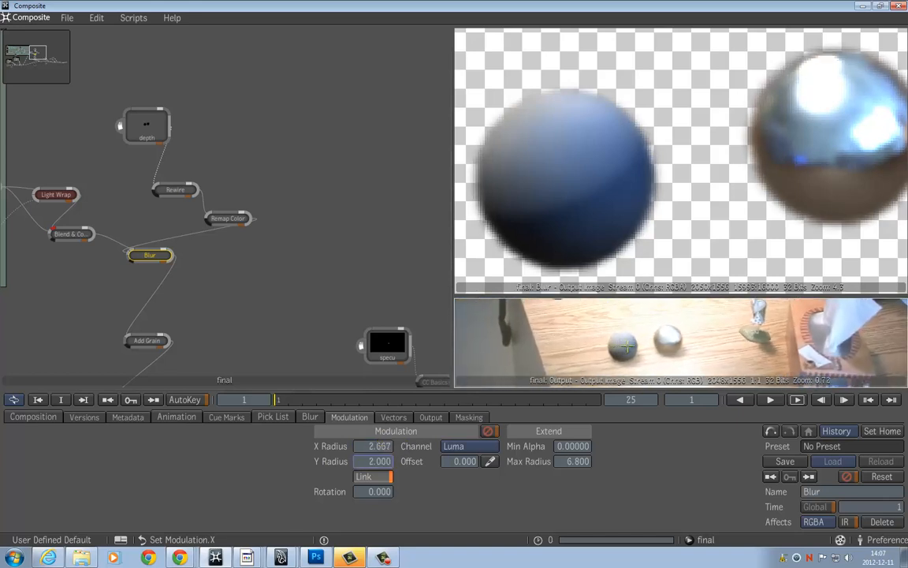
scroll(627, 347, down, 8)
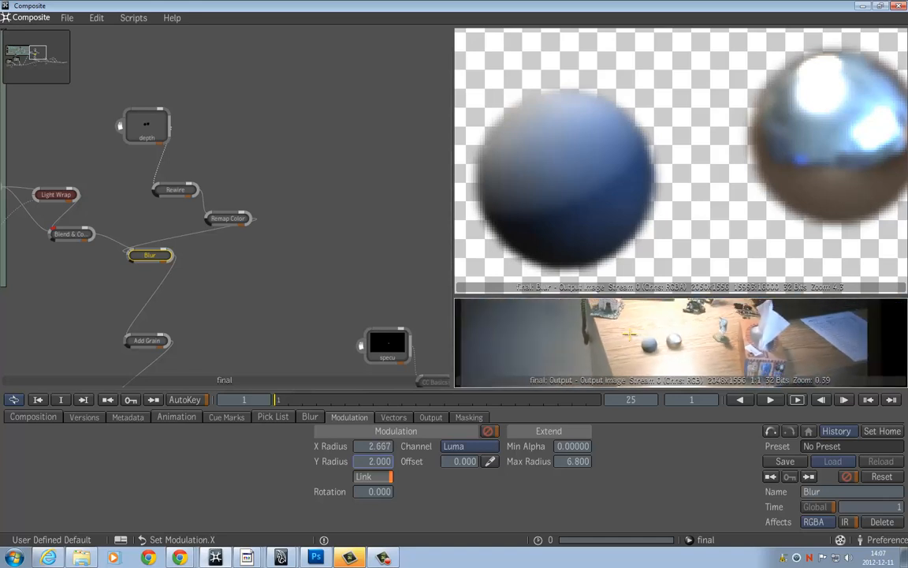
scroll(623, 343, up, 5)
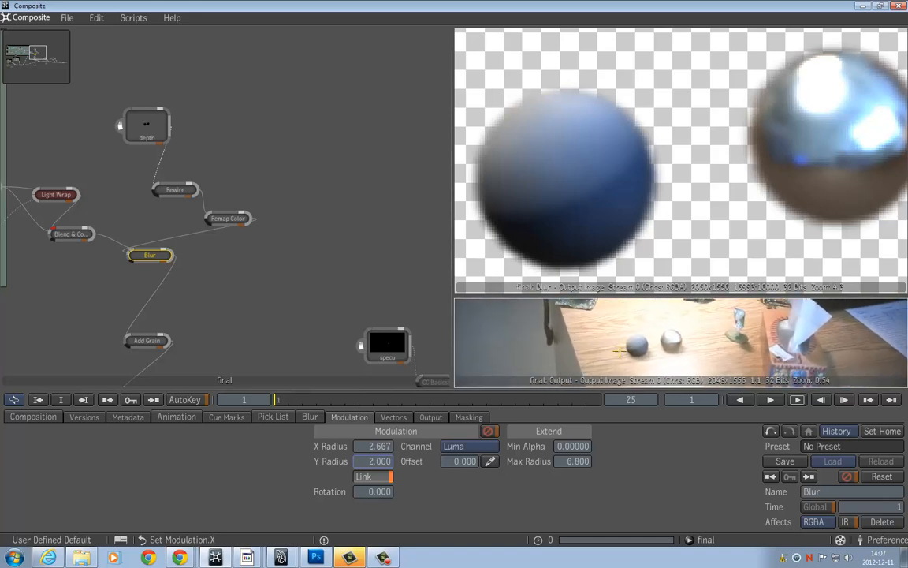
scroll(682, 335, up, 3)
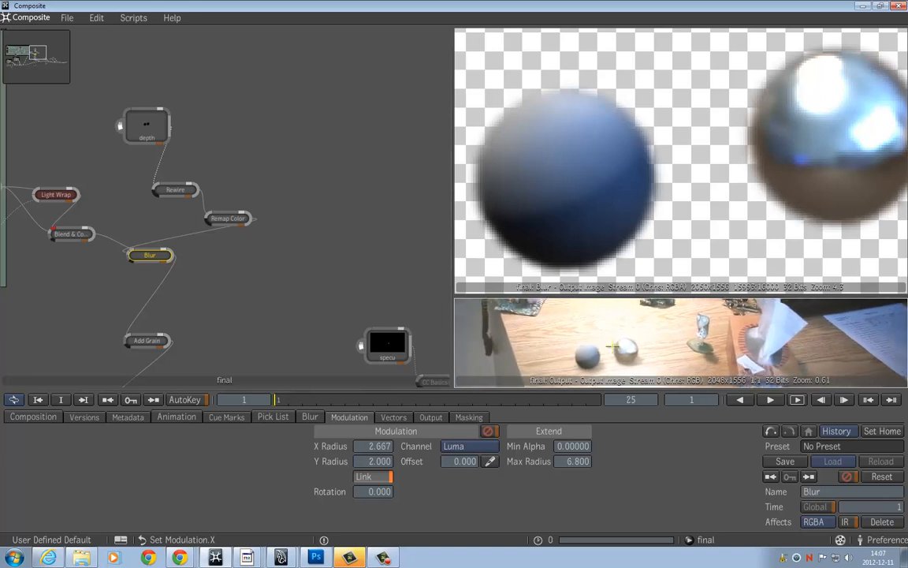
middle_drag(572, 375, 642, 349)
scroll(637, 344, up, 3)
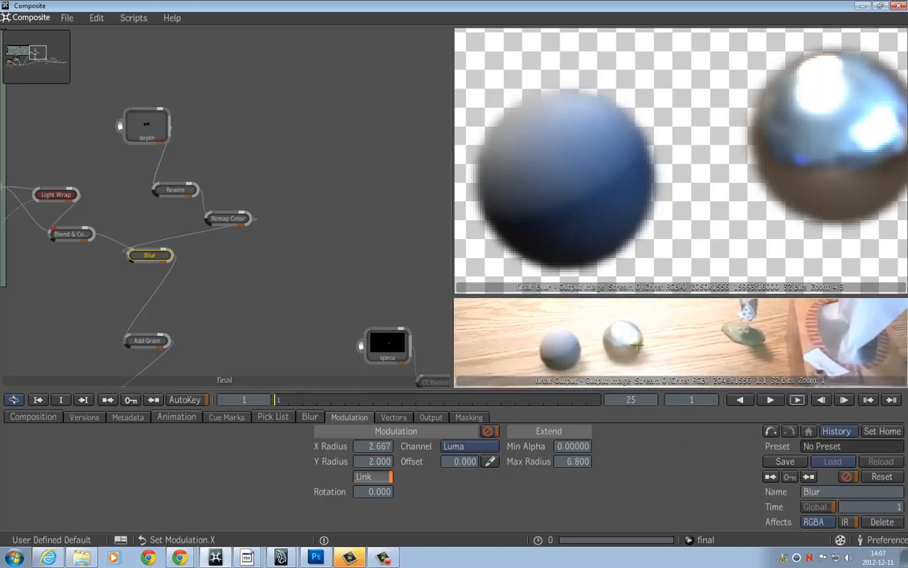
middle_drag(604, 347, 659, 340)
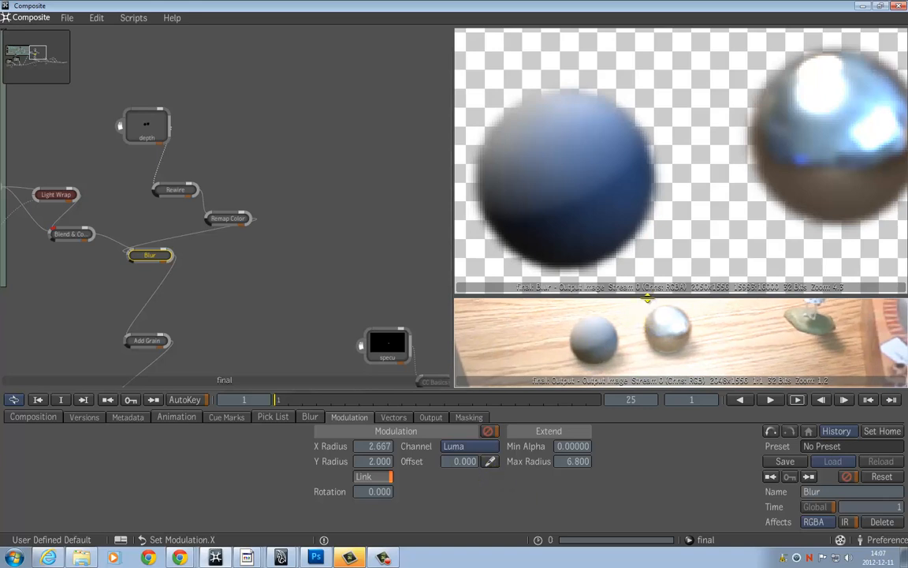
drag(645, 296, 635, 115)
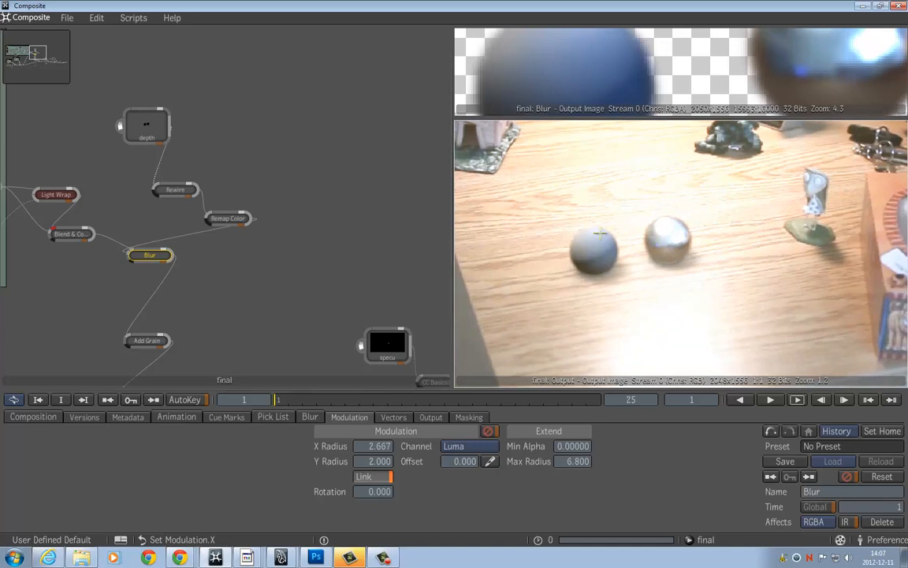
middle_drag(698, 243, 703, 284)
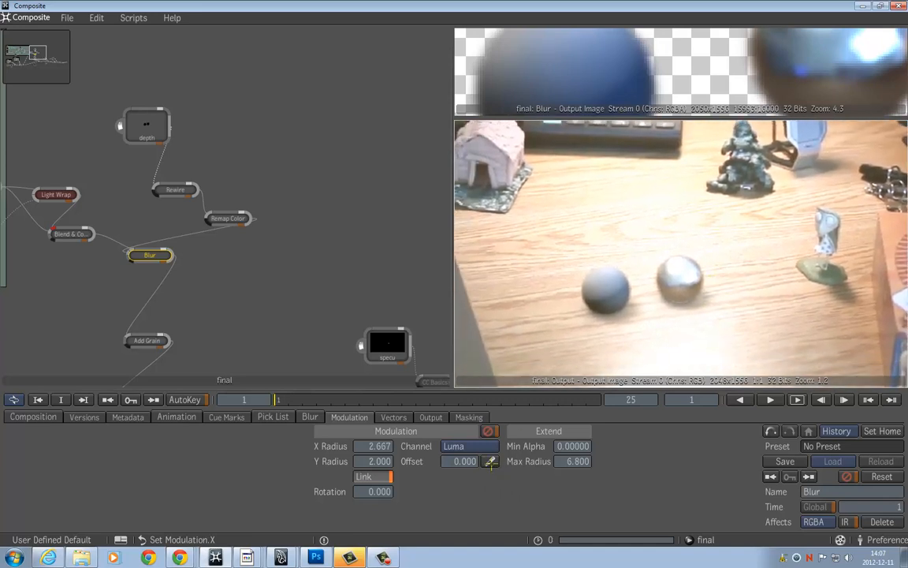
Step: Try picking the Blur node's modulation Offset from the reflective sphere in the final output, and reset the Offset to 0
click(490, 462)
click(682, 288)
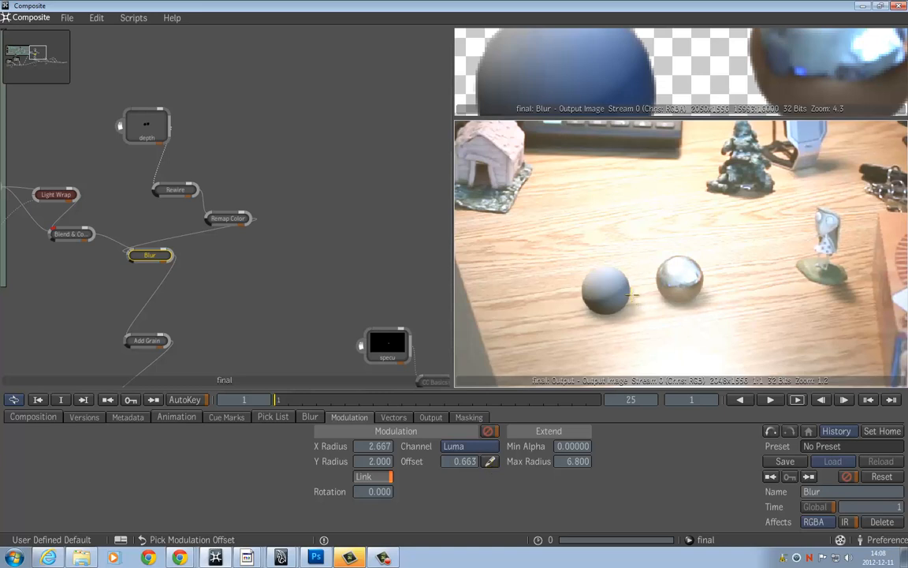
click(465, 461)
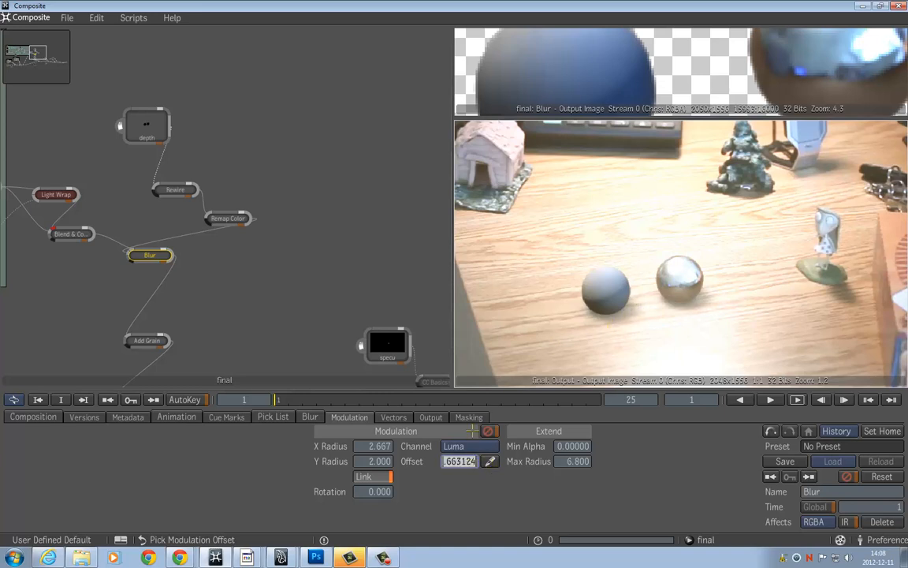
text(0)
key(Return)
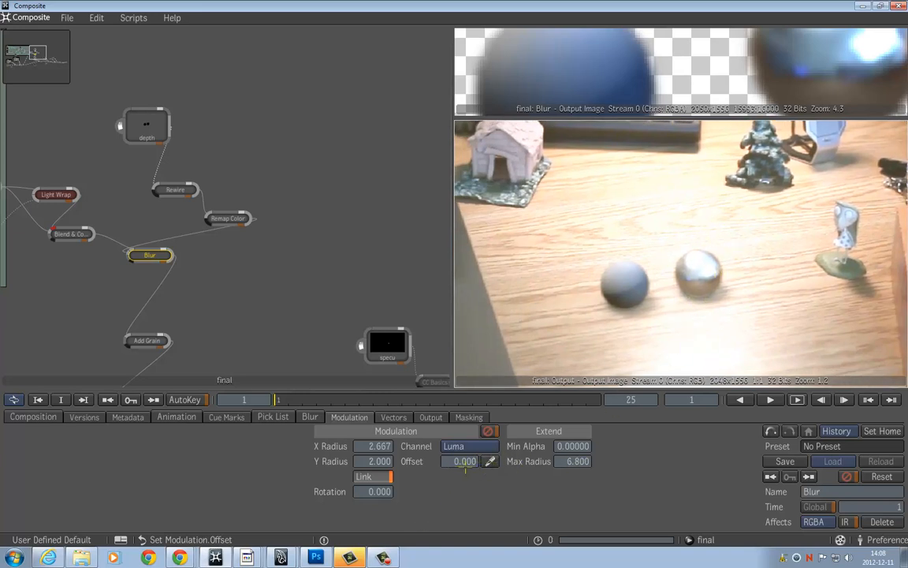
click(383, 557)
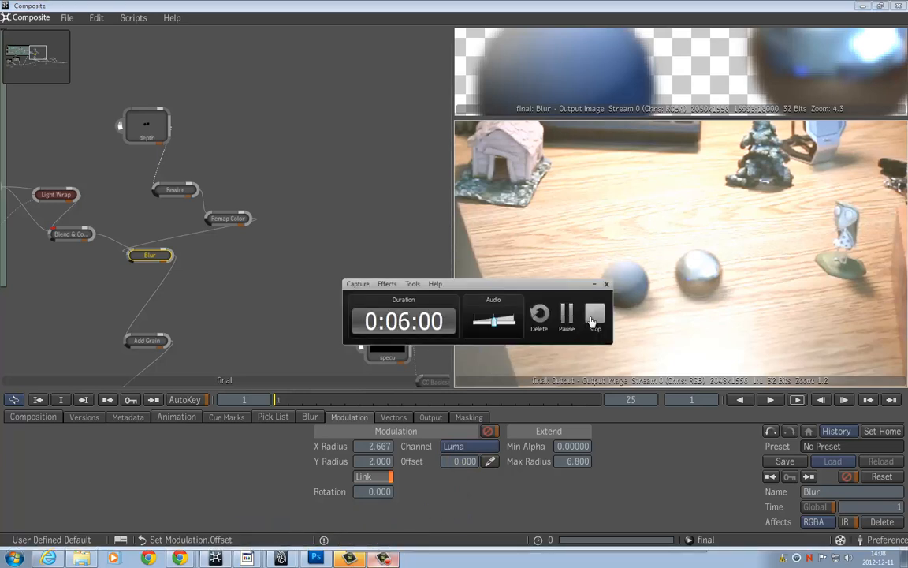